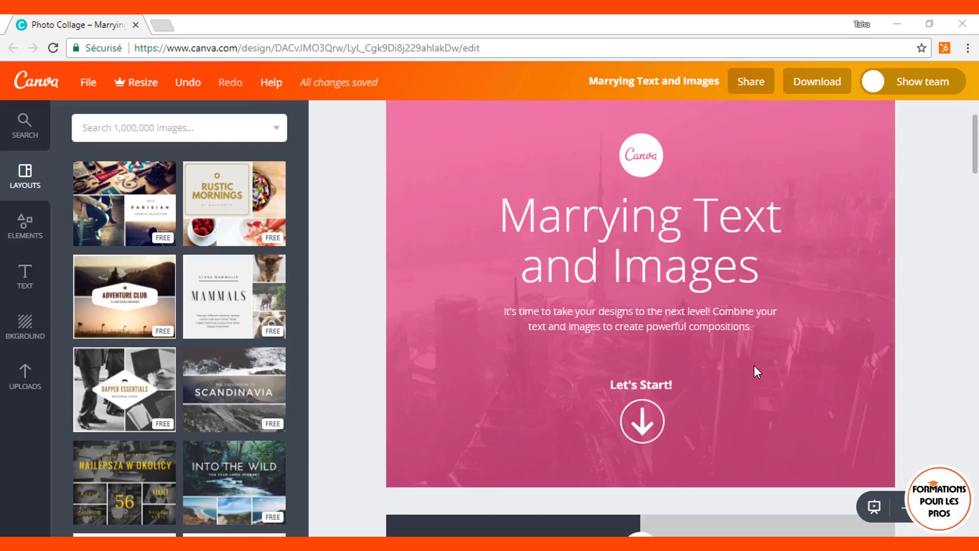
- Add a heading text box and place it over the empty sky in the mother-and-child photo of exercise 1
{"action": "scroll", "coordinate": [755, 368], "scroll_direction": "down", "scroll_amount": 2}
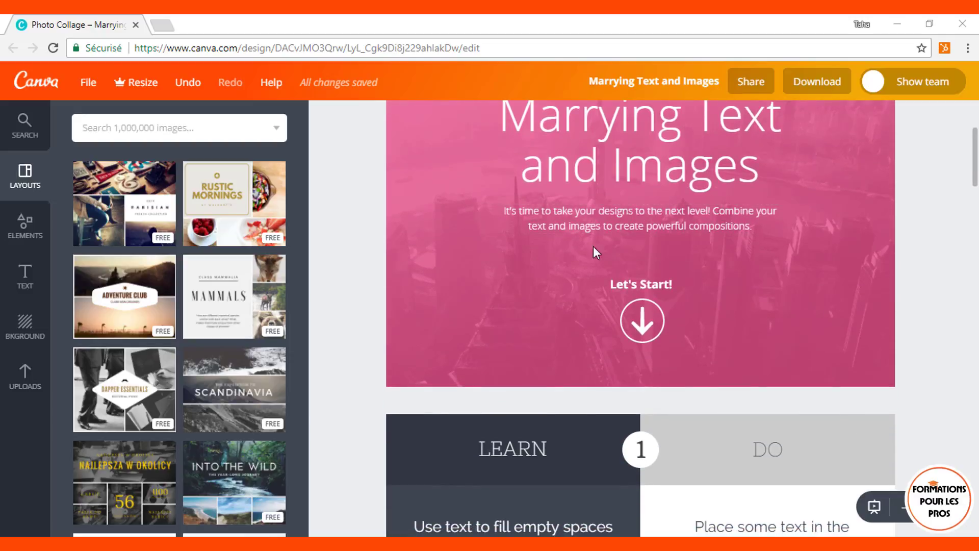
{"action": "scroll", "coordinate": [754, 257], "scroll_direction": "down", "scroll_amount": 10}
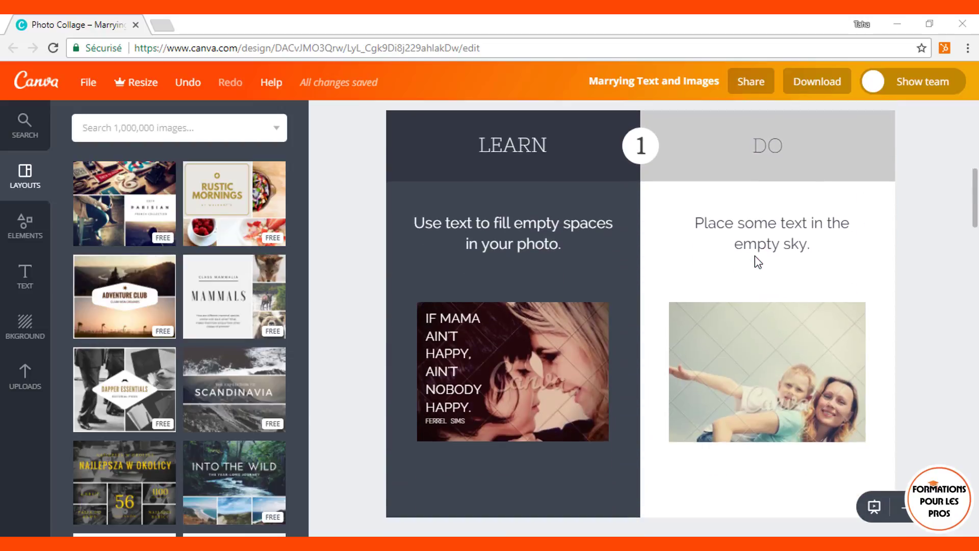
{"action": "scroll", "coordinate": [754, 257], "scroll_direction": "up", "scroll_amount": 3}
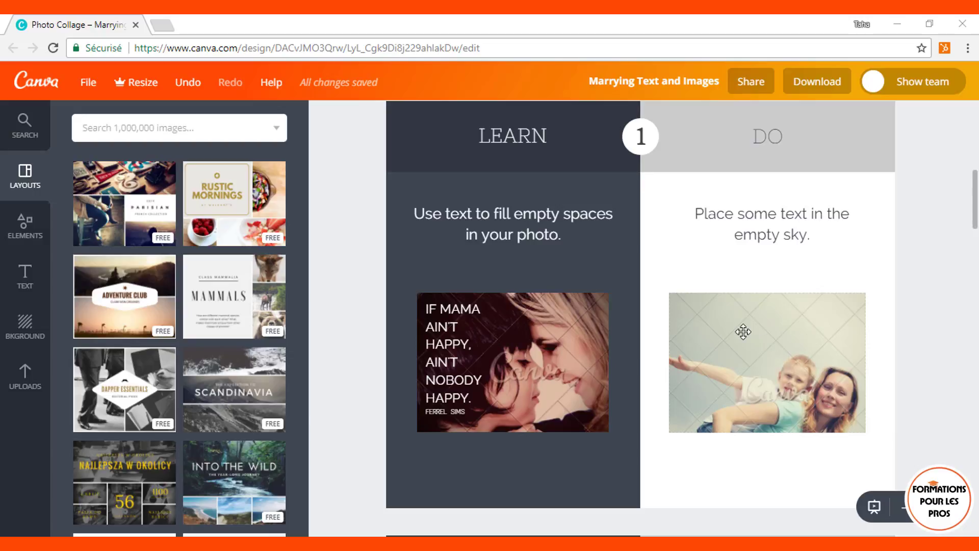
{"action": "left_click", "coordinate": [25, 278]}
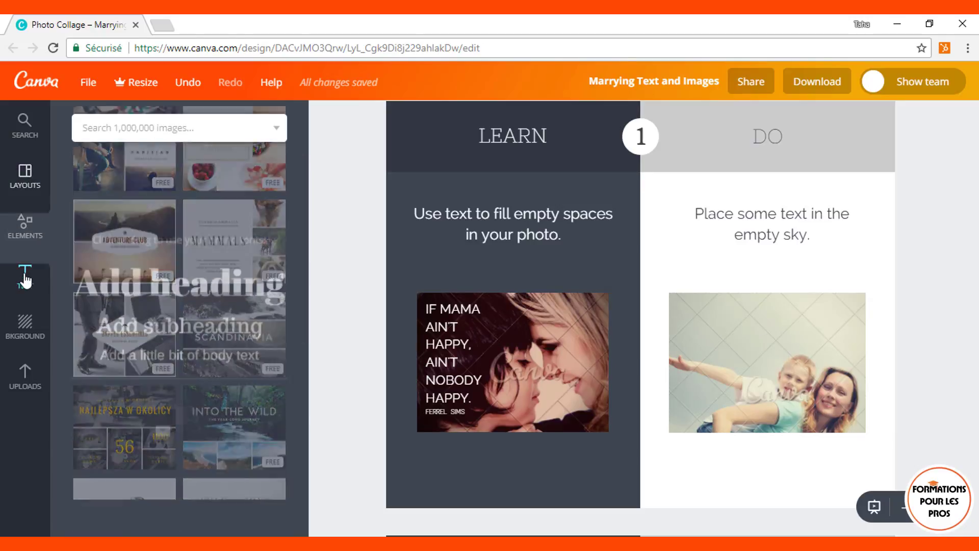
{"action": "left_click", "coordinate": [224, 212]}
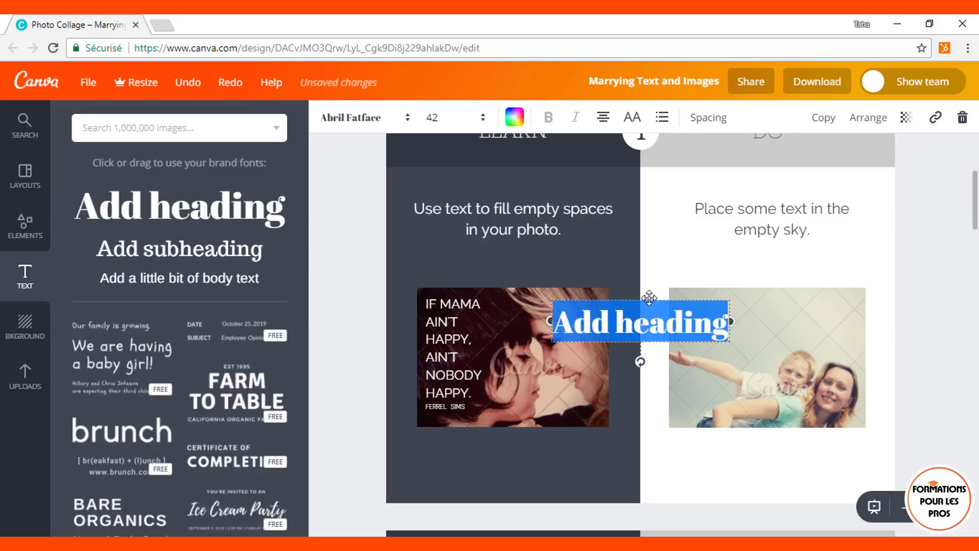
{"action": "left_click_drag", "start_coordinate": [649, 298], "coordinate": [779, 295]}
{"action": "left_click", "coordinate": [936, 350]}
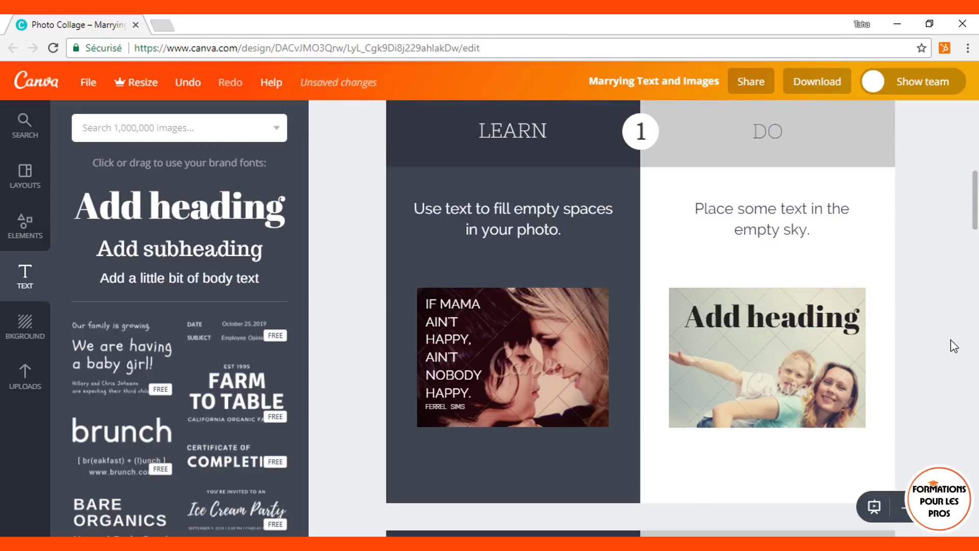
- Set the transparency of the drummer photo in exercise 2 to 40
{"action": "scroll", "coordinate": [951, 338], "scroll_direction": "down", "scroll_amount": 8}
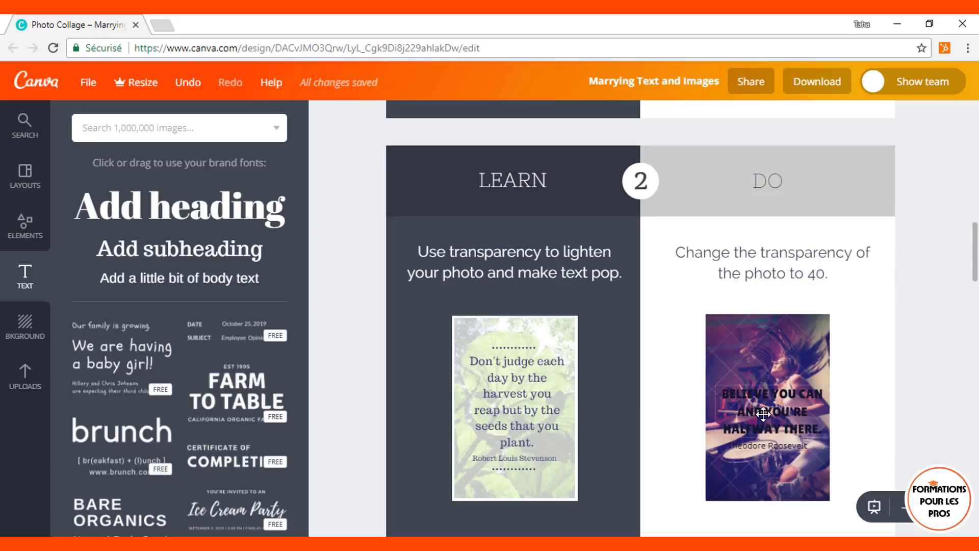
{"action": "left_click", "coordinate": [774, 342]}
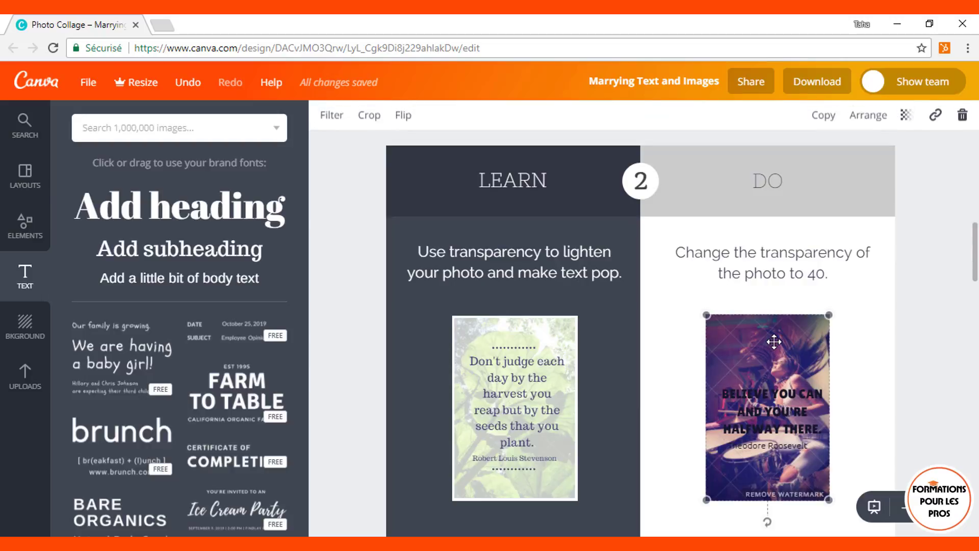
{"action": "left_click", "coordinate": [913, 121]}
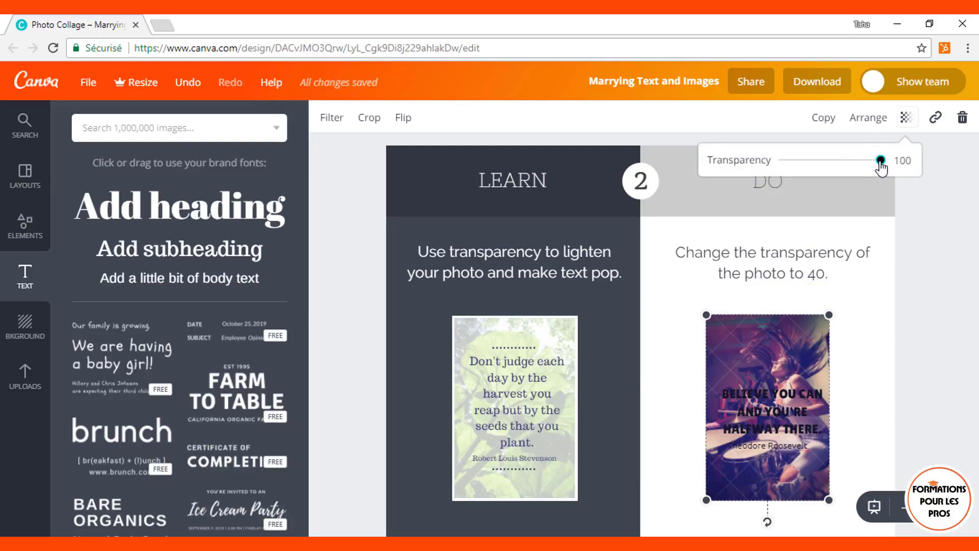
{"action": "left_click_drag", "start_coordinate": [880, 162], "coordinate": [823, 162]}
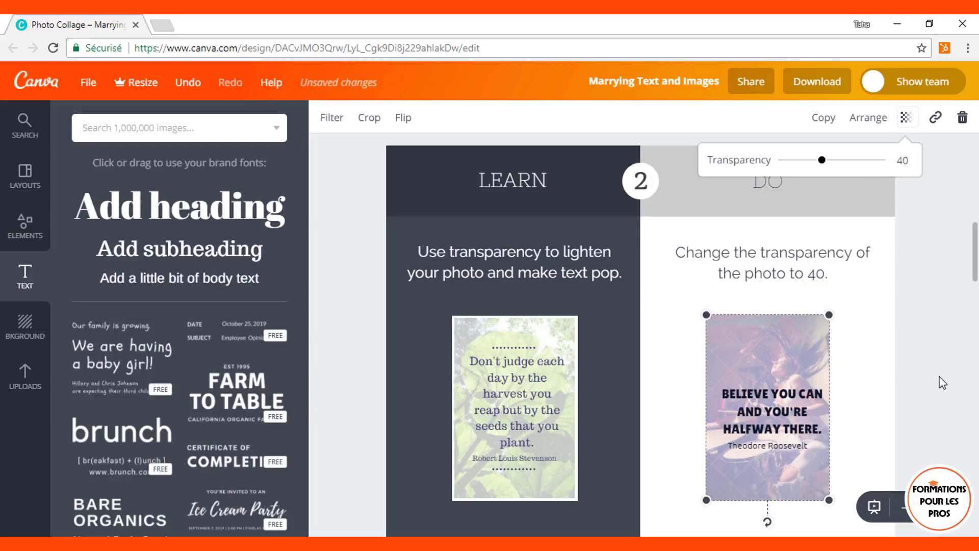
{"action": "left_click", "coordinate": [717, 445]}
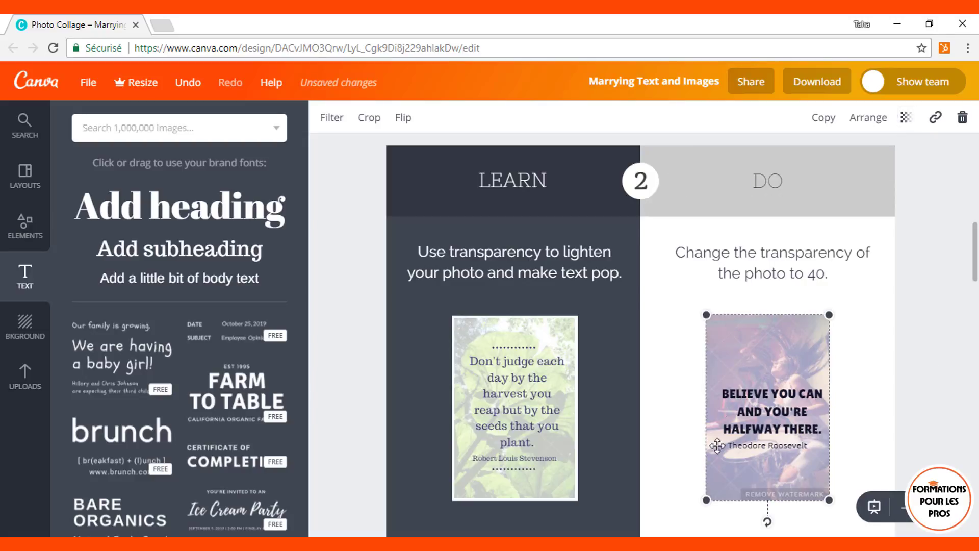
{"action": "left_click", "coordinate": [927, 393]}
- Apply right alignment to the "Try to be like a turtle" quote in exercise 3
{"action": "scroll", "coordinate": [927, 393], "scroll_direction": "down", "scroll_amount": 8}
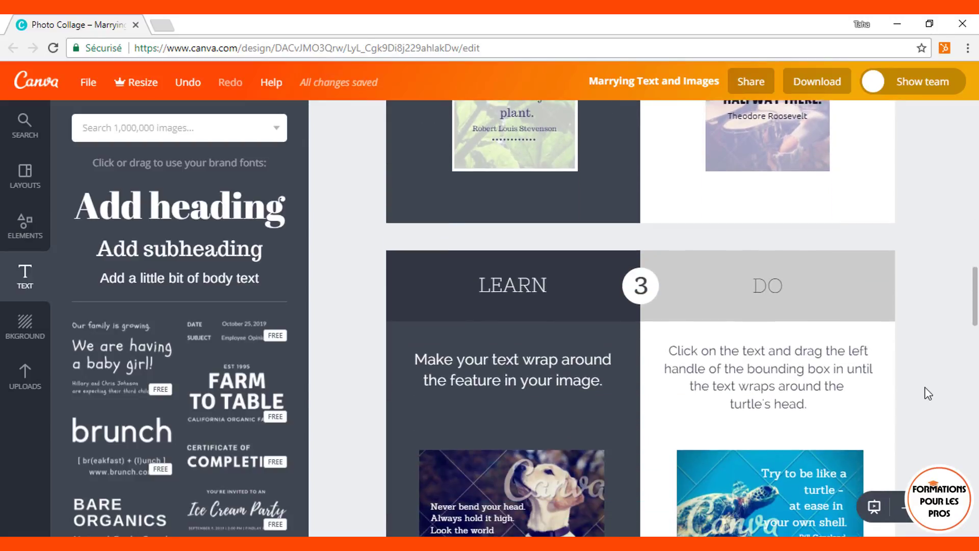
{"action": "scroll", "coordinate": [927, 393], "scroll_direction": "down", "scroll_amount": 2}
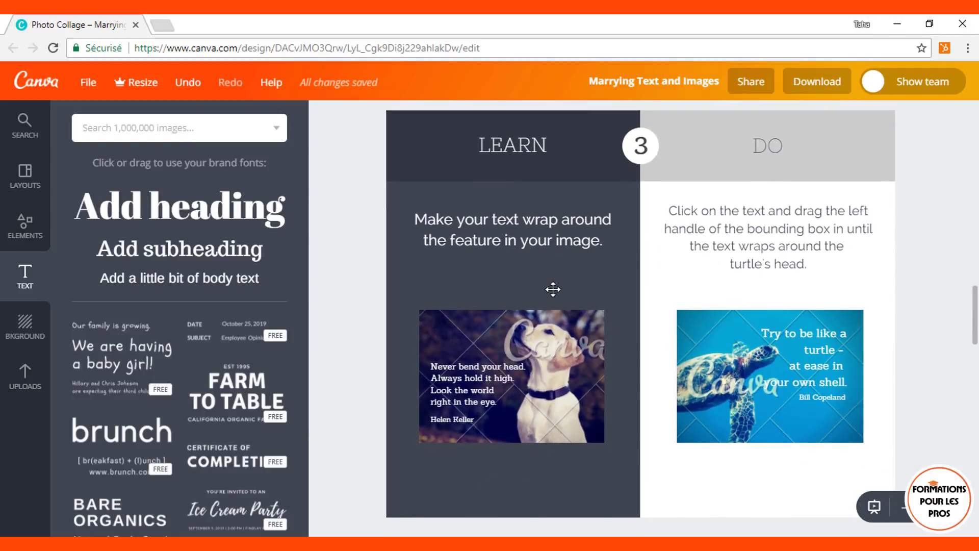
{"action": "double_click", "coordinate": [822, 365]}
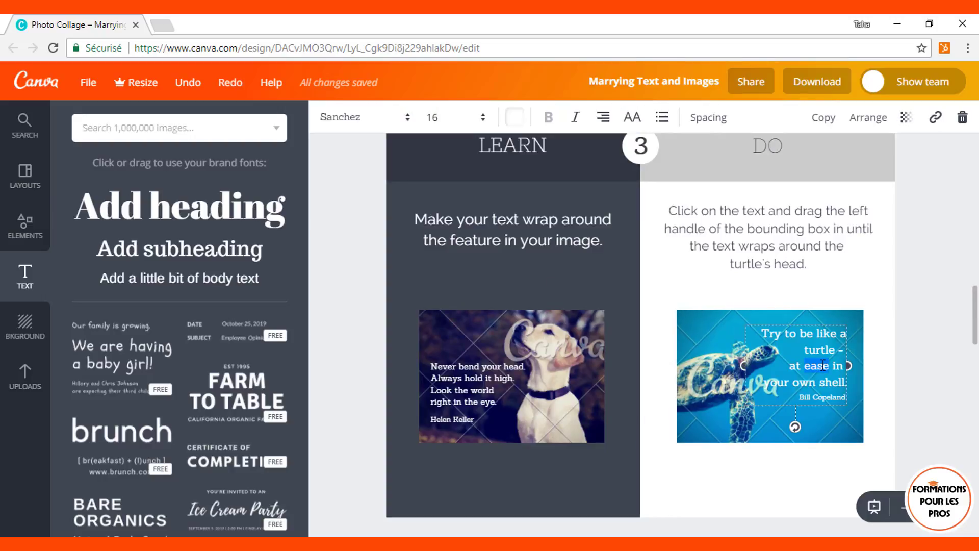
{"action": "triple_click", "coordinate": [822, 365]}
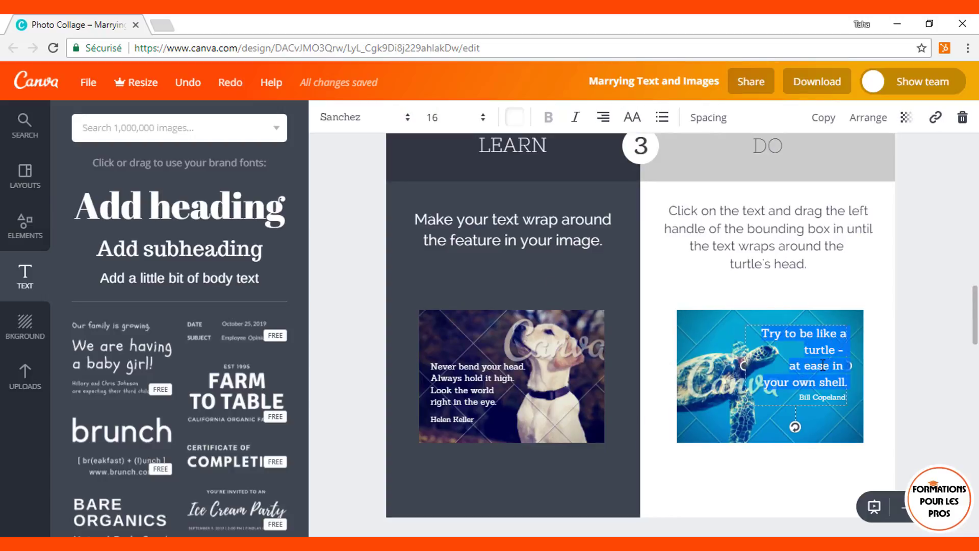
{"action": "left_click", "coordinate": [602, 123]}
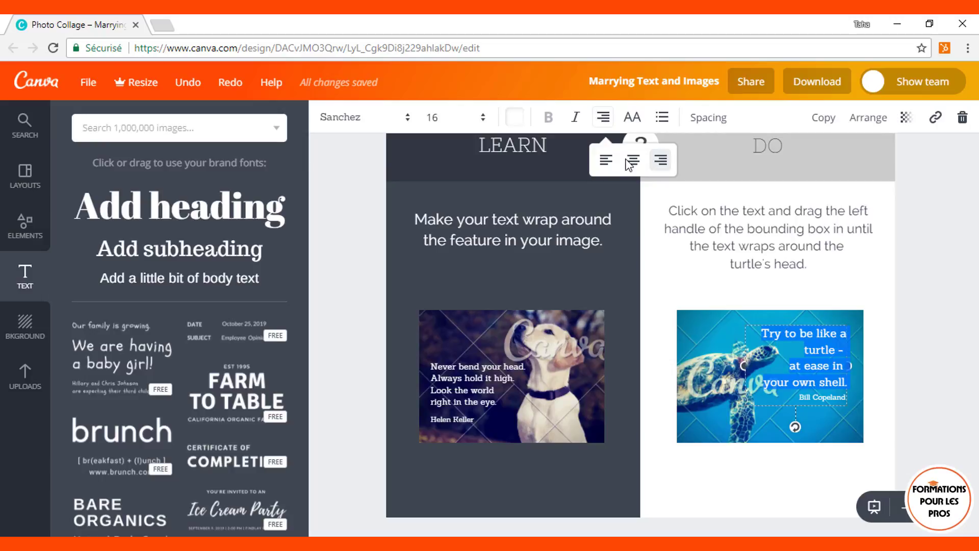
{"action": "left_click", "coordinate": [662, 161]}
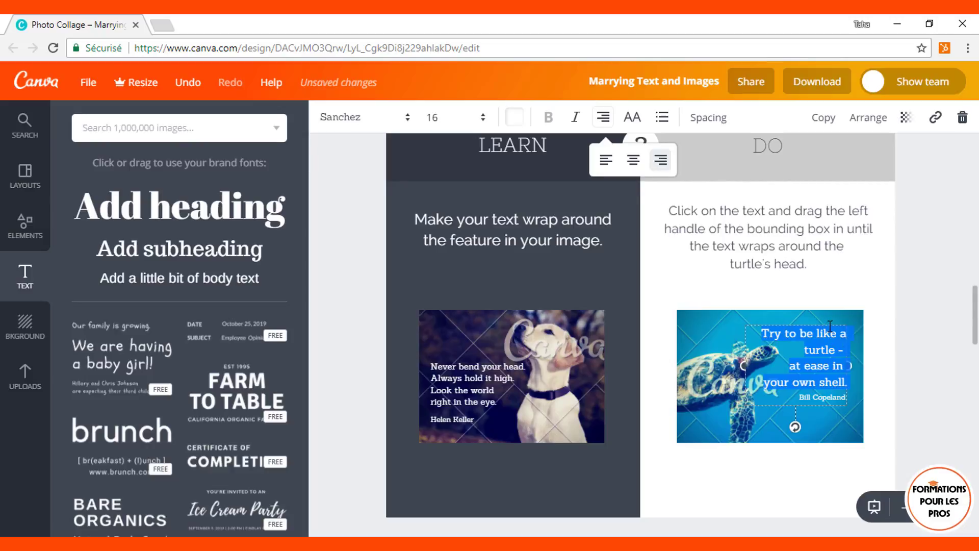
- Move the turtle quote slightly left toward the turtle's head and line up the author credit with its right edge
{"action": "left_click_drag", "start_coordinate": [830, 322], "coordinate": [815, 325]}
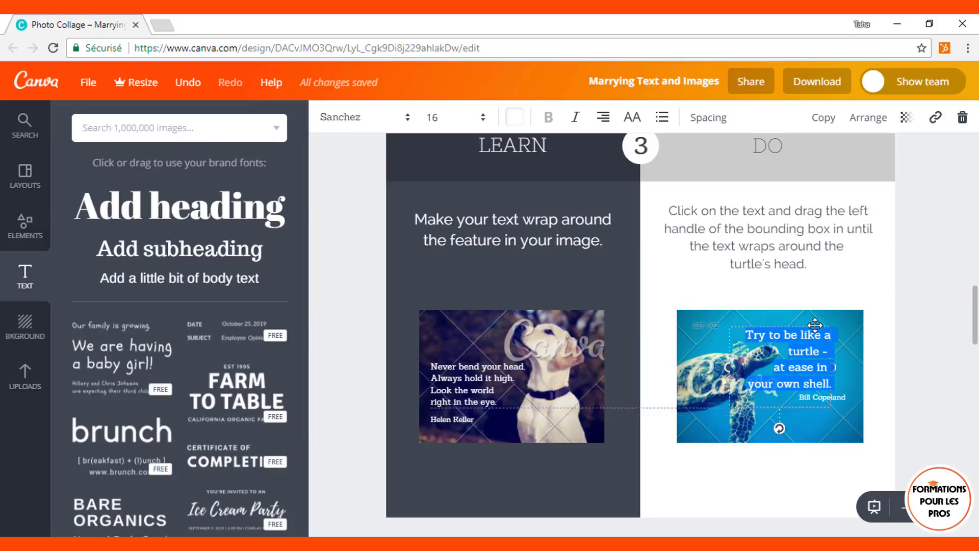
{"action": "left_click_drag", "start_coordinate": [815, 324], "coordinate": [815, 325]}
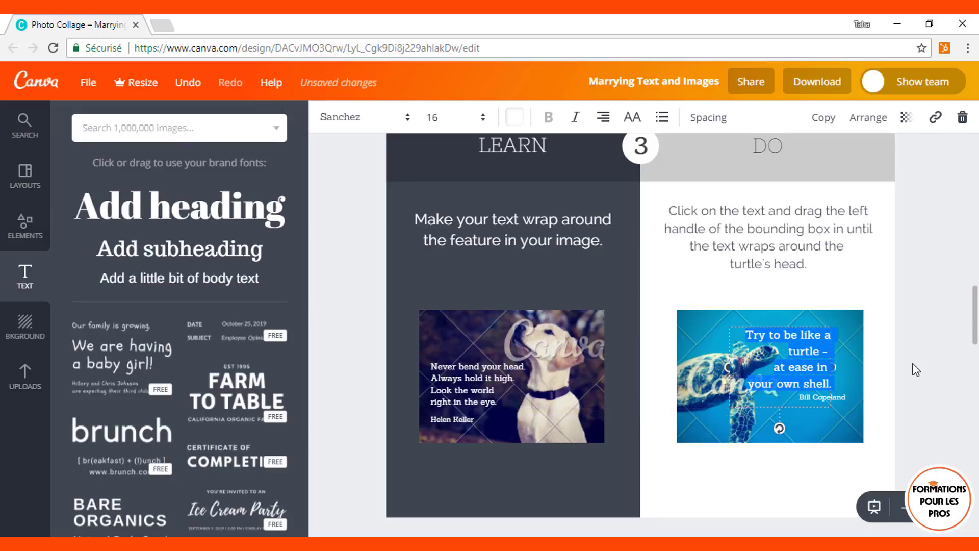
{"action": "left_click", "coordinate": [916, 370]}
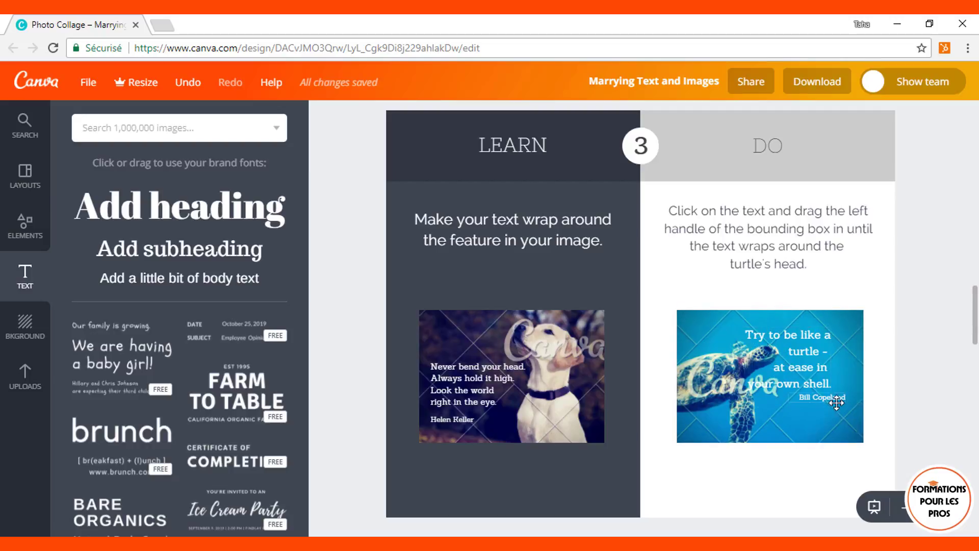
{"action": "left_click_drag", "start_coordinate": [835, 402], "coordinate": [817, 402]}
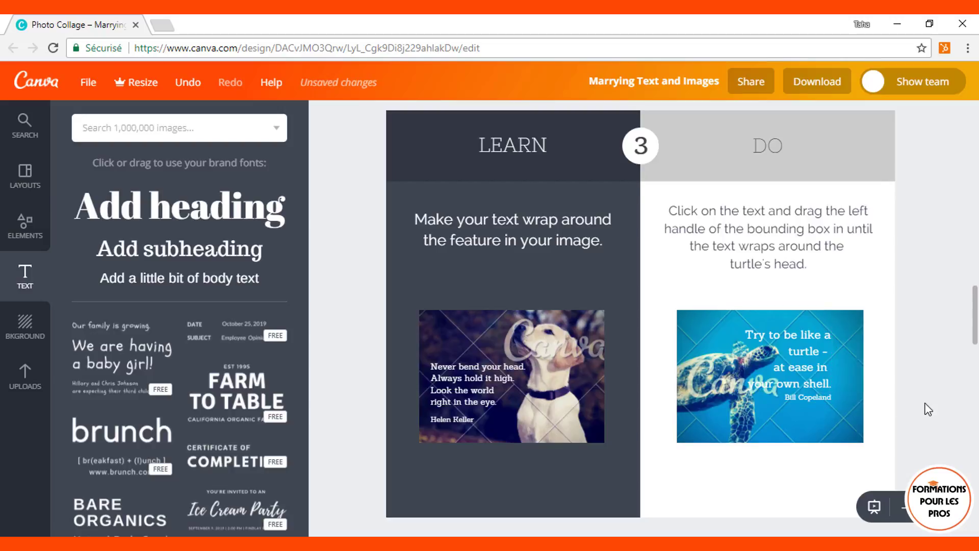
- Move the "ENTHUSIASM MOVES THE WORLD" quote and its author credit onto the white circle in exercise 4
{"action": "scroll", "coordinate": [928, 409], "scroll_direction": "down", "scroll_amount": 5}
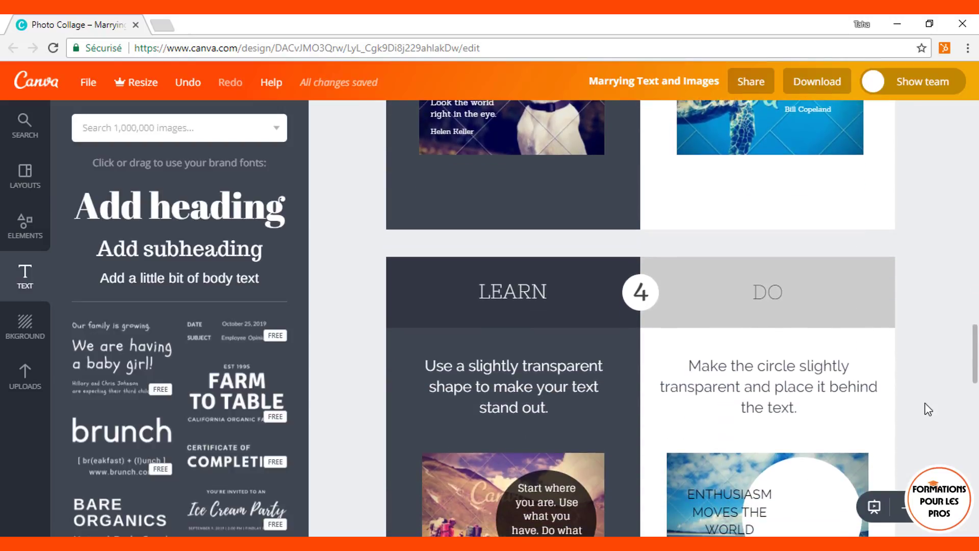
{"action": "scroll", "coordinate": [928, 410], "scroll_direction": "down", "scroll_amount": 3}
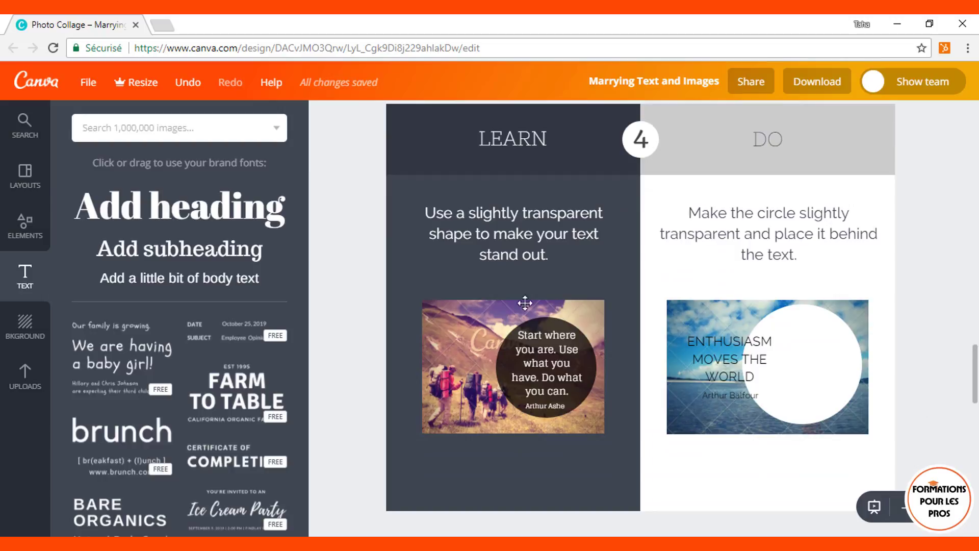
{"action": "left_click", "coordinate": [556, 322]}
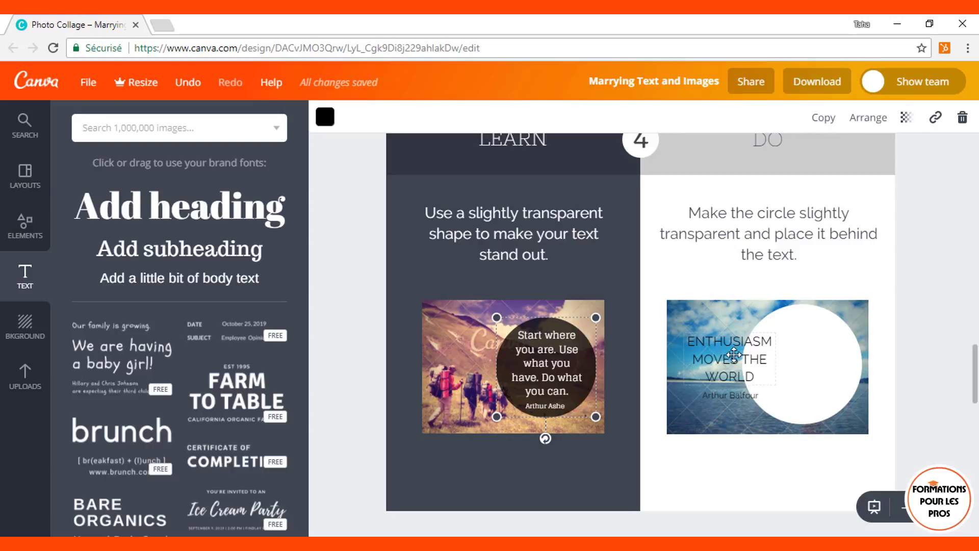
{"action": "left_click_drag", "start_coordinate": [719, 356], "coordinate": [785, 363]}
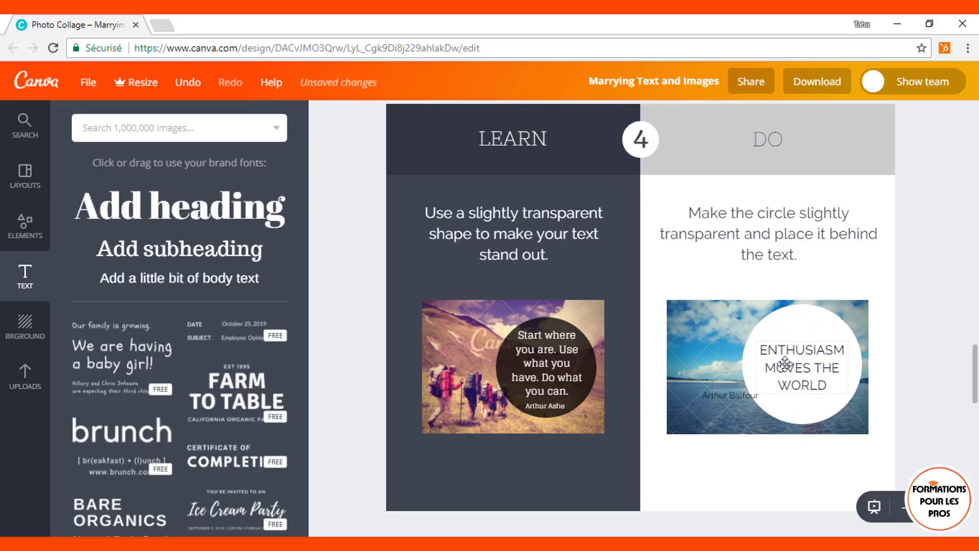
{"action": "left_click", "coordinate": [937, 386]}
{"action": "scroll", "coordinate": [937, 386], "scroll_direction": "down", "scroll_amount": 3}
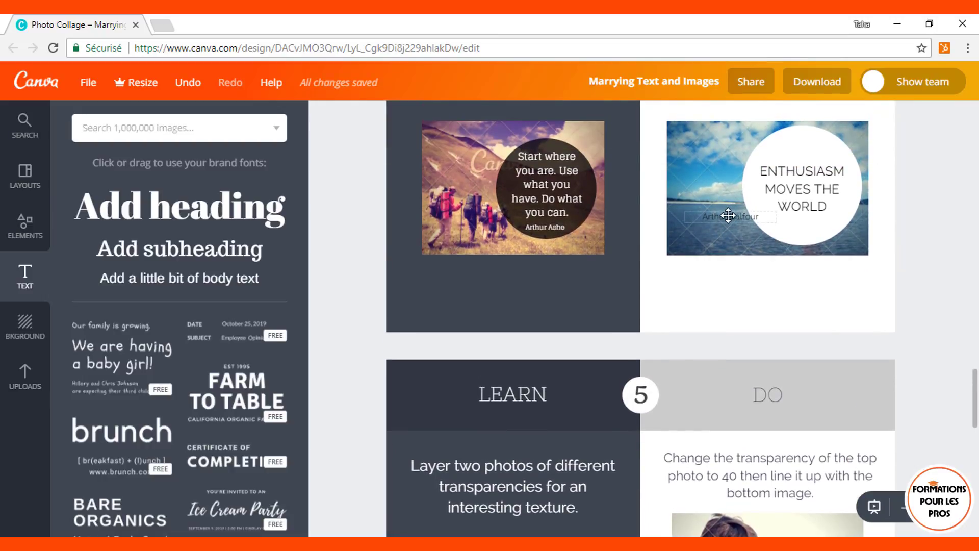
{"action": "left_click_drag", "start_coordinate": [728, 216], "coordinate": [802, 226]}
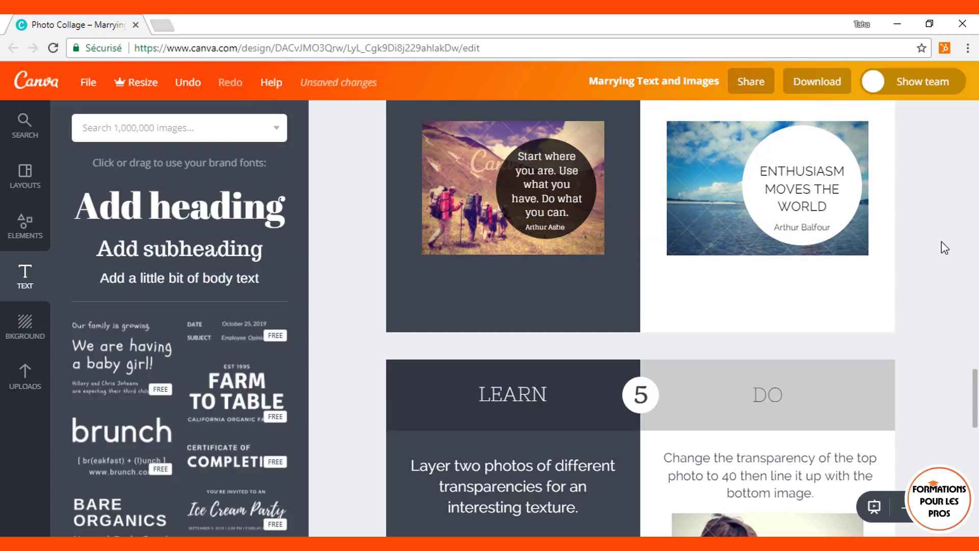
- Move the couple photo in exercise 5 down over the sunset photo
{"action": "scroll", "coordinate": [941, 241], "scroll_direction": "down", "scroll_amount": 4}
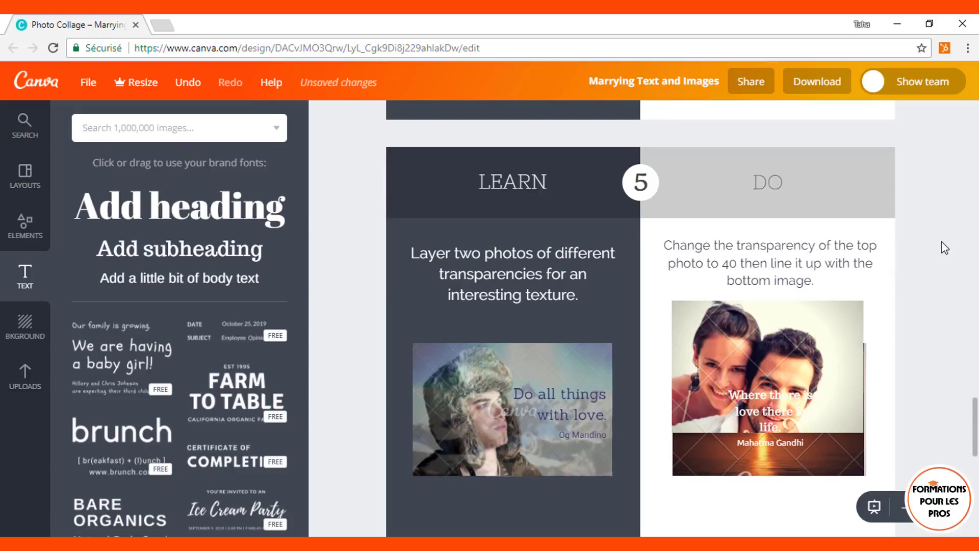
{"action": "left_click", "coordinate": [567, 373]}
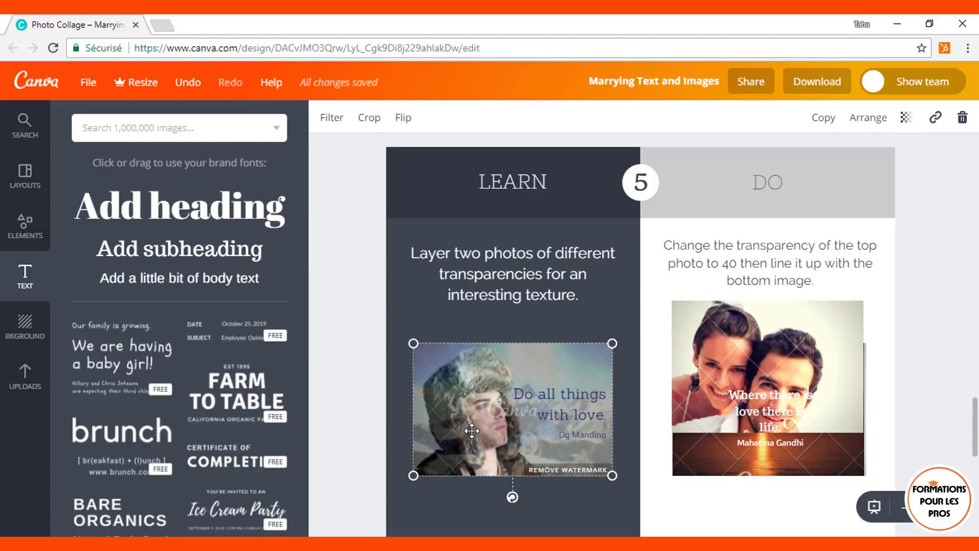
{"action": "left_click", "coordinate": [690, 321]}
{"action": "left_click_drag", "start_coordinate": [693, 326], "coordinate": [692, 365]}
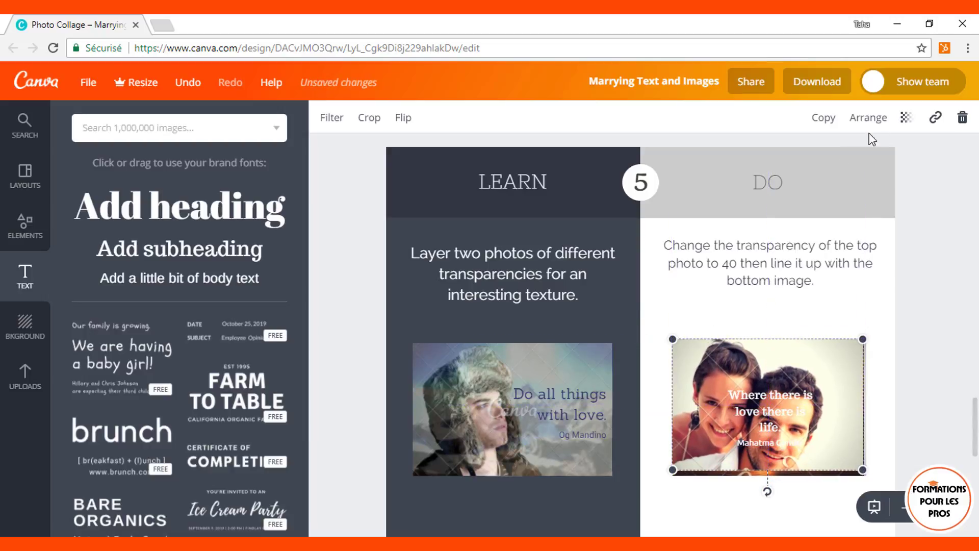
- Set the couple photo's transparency to 40 and line it up exactly with the sunset photo beneath it
{"action": "left_click", "coordinate": [907, 121]}
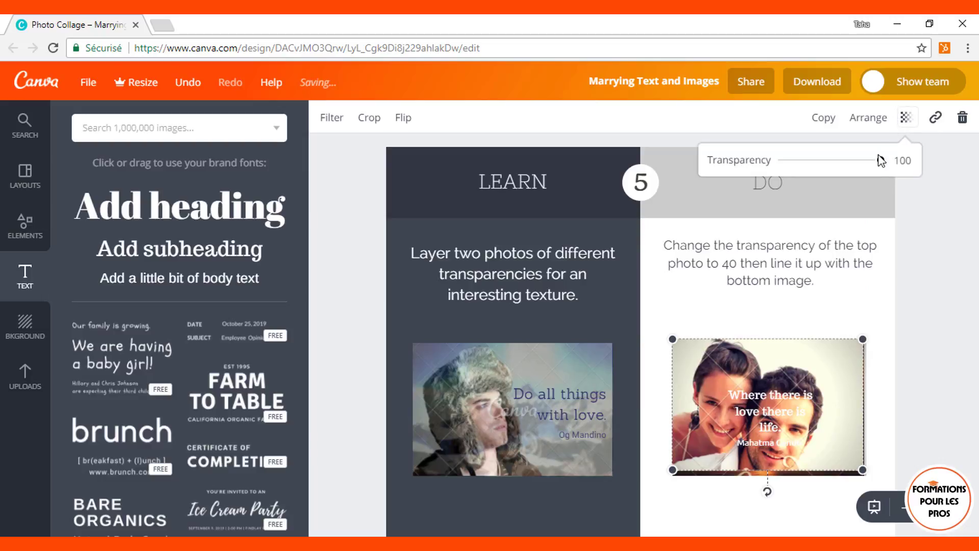
{"action": "left_click_drag", "start_coordinate": [881, 162], "coordinate": [823, 172]}
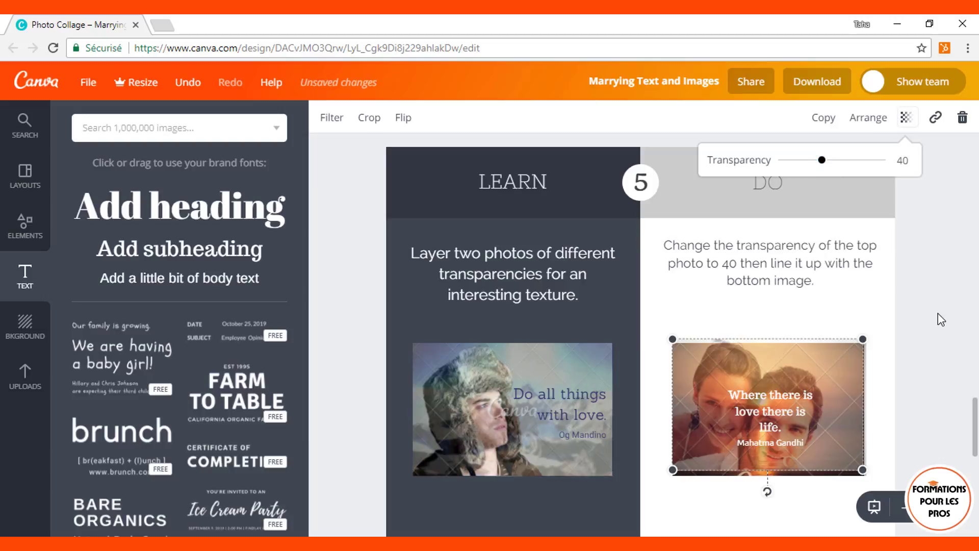
{"action": "left_click", "coordinate": [842, 386]}
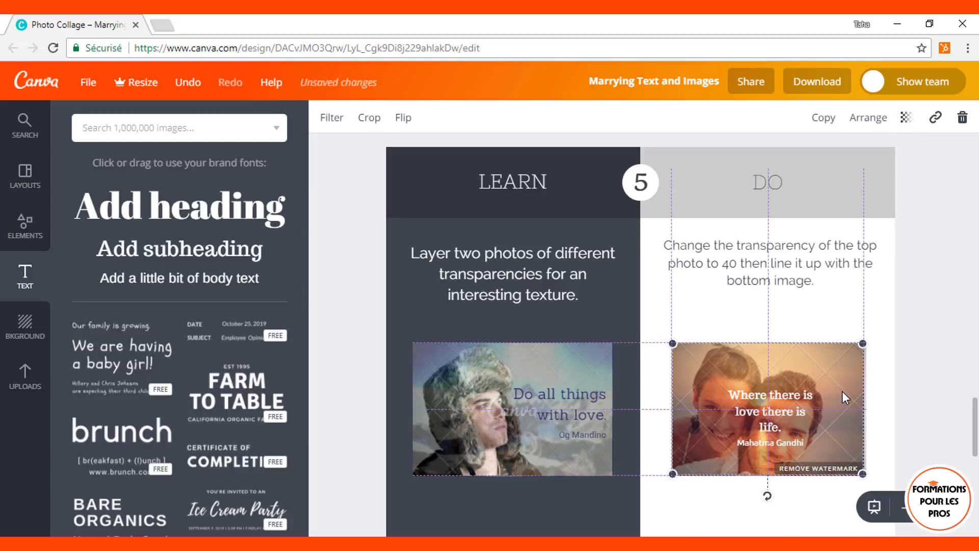
{"action": "left_click", "coordinate": [962, 423]}
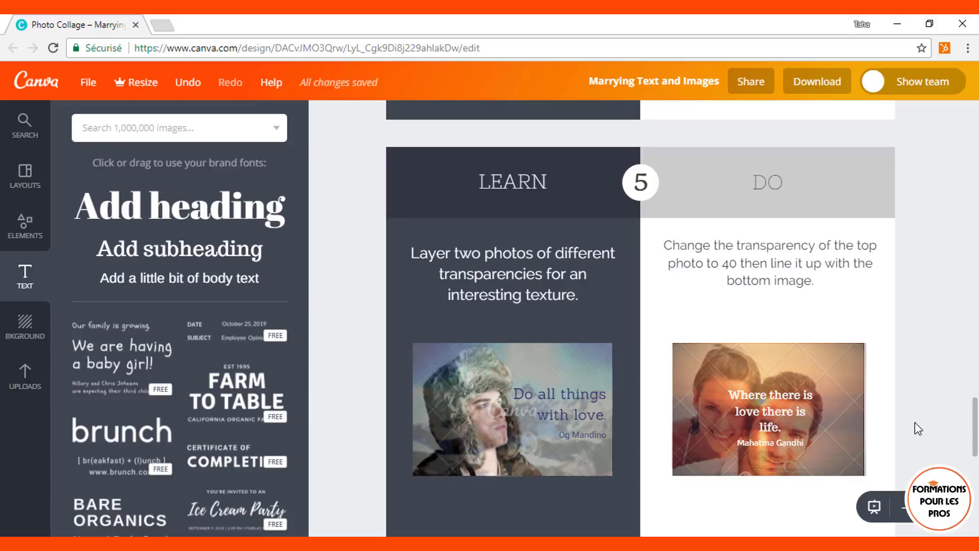
{"action": "scroll", "coordinate": [918, 428], "scroll_direction": "down", "scroll_amount": 1}
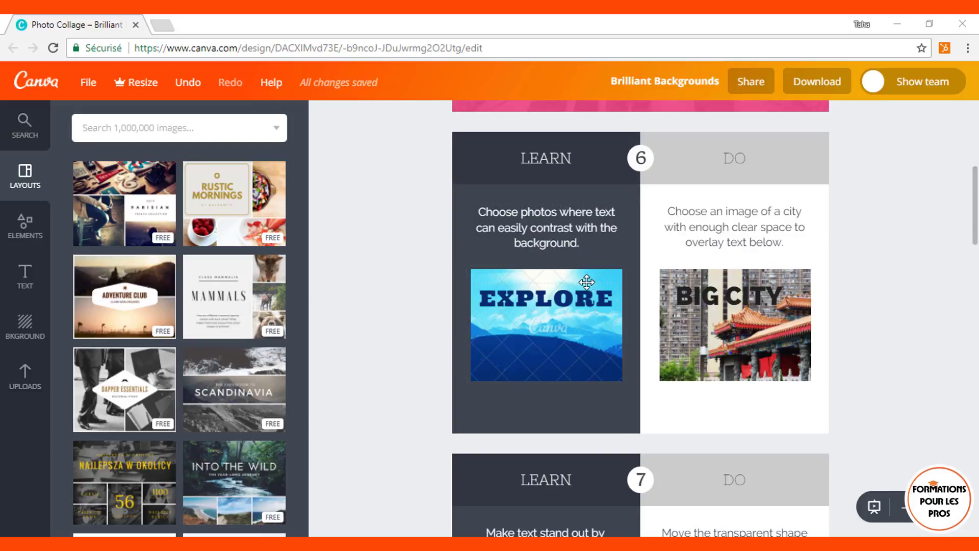
- Delete the temple photo behind the "BIG CITY" text in exercise 6 and search the image library for "city"
{"action": "left_click", "coordinate": [690, 335]}
{"action": "key", "text": "Delete"}
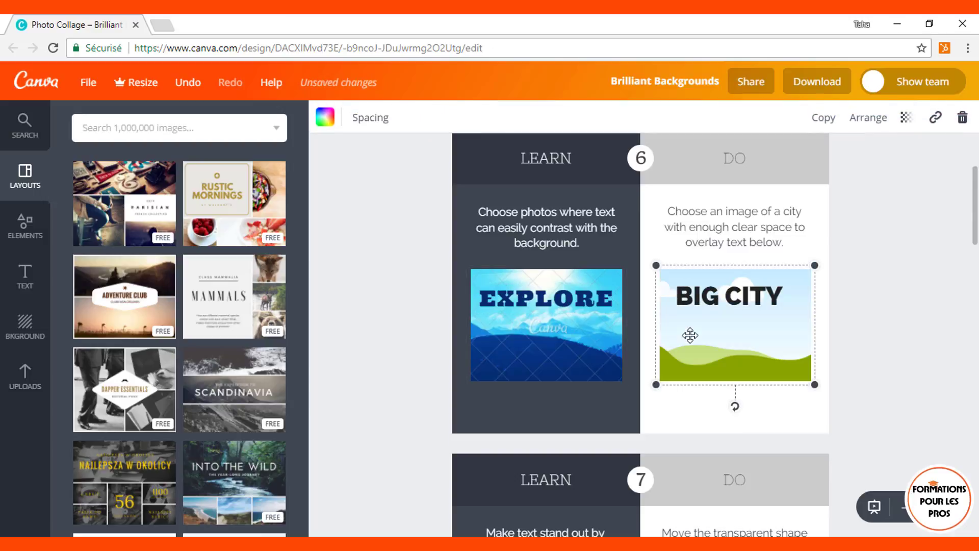
{"action": "left_click", "coordinate": [189, 128]}
{"action": "type", "text": "city"}
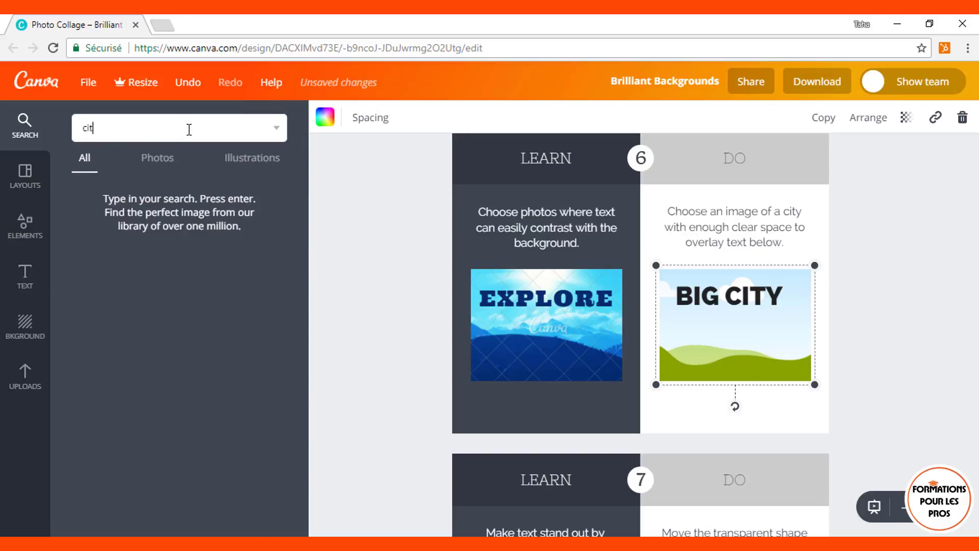
{"action": "key", "text": "Return"}
- Fill the "BIG CITY" frame with a free skyline photo that has clear, light sky behind the text
{"action": "left_click", "coordinate": [170, 250]}
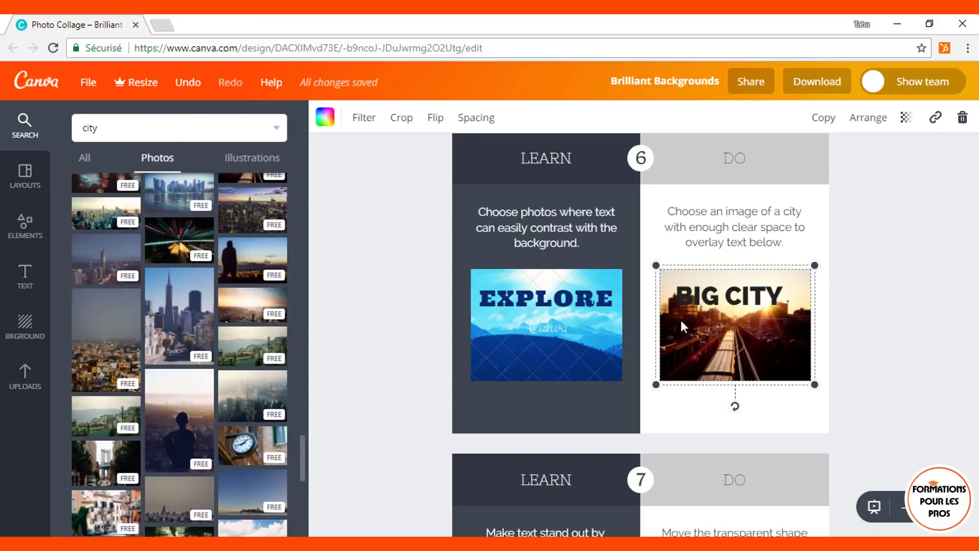
{"action": "left_click_drag", "start_coordinate": [252, 305], "coordinate": [724, 329]}
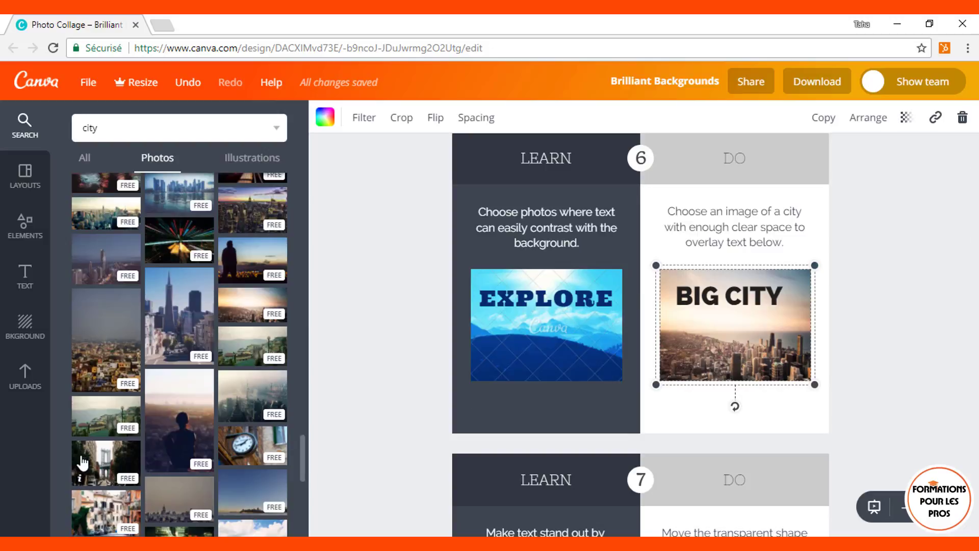
{"action": "scroll", "coordinate": [81, 463], "scroll_direction": "down", "scroll_amount": 3}
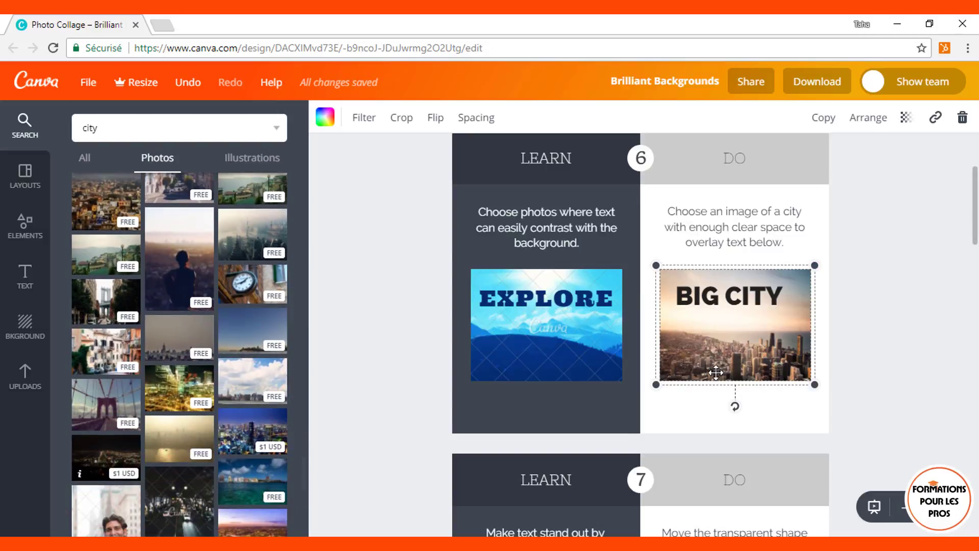
{"action": "scroll", "coordinate": [716, 372], "scroll_direction": "down", "scroll_amount": 5}
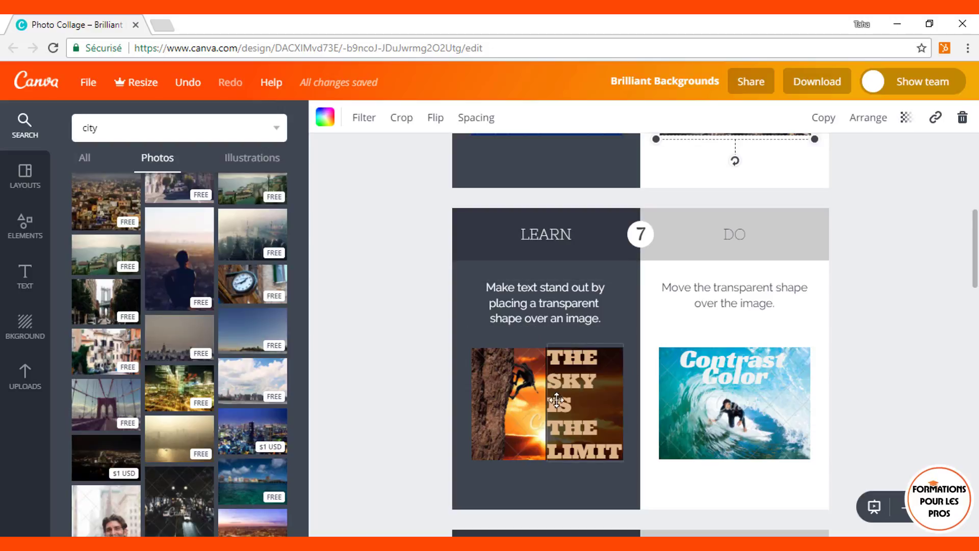
{"action": "left_click", "coordinate": [626, 389]}
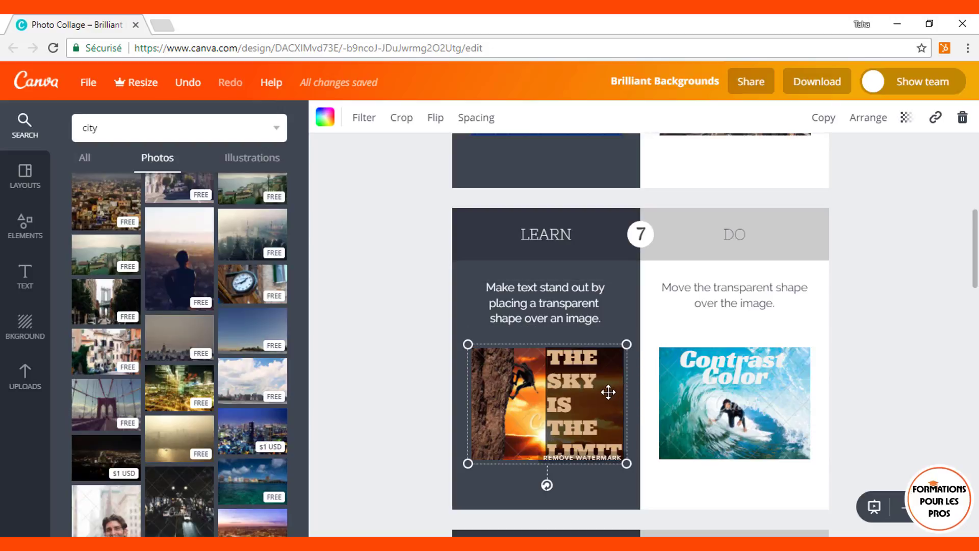
{"action": "left_click", "coordinate": [608, 391]}
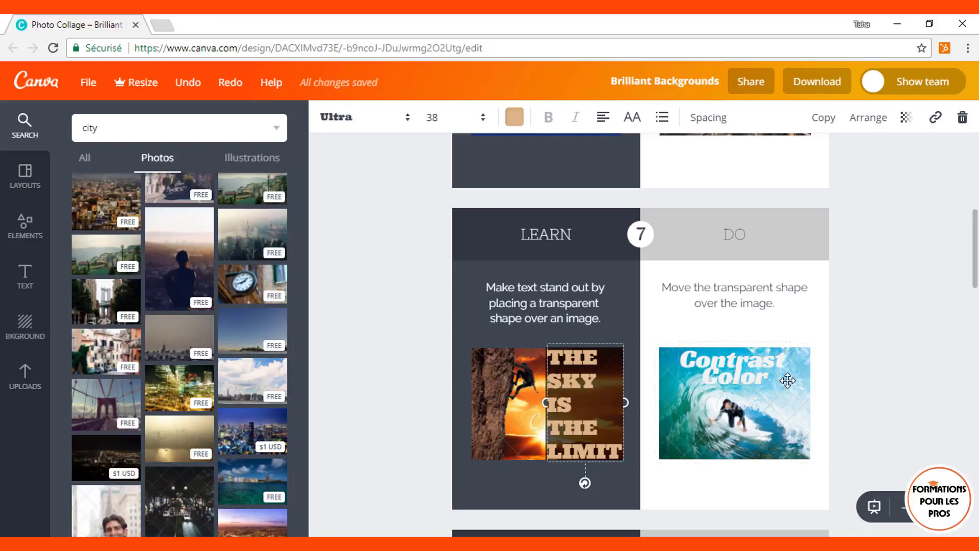
{"action": "left_click", "coordinate": [398, 385]}
- Add a solid square shape in exercise 7, colour it orange-red and fit it over the "Contrast Color" text on the surfer photo
{"action": "left_click", "coordinate": [25, 324]}
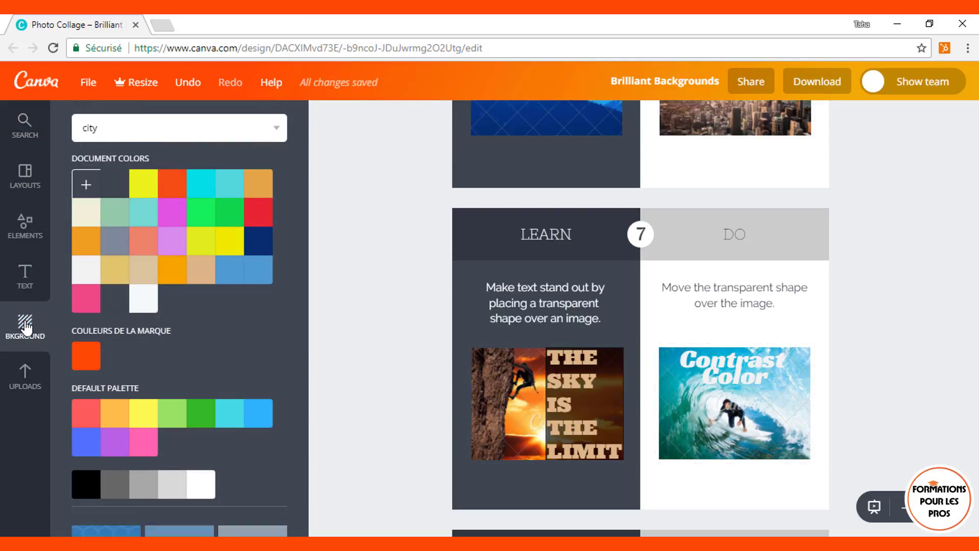
{"action": "left_click", "coordinate": [28, 232]}
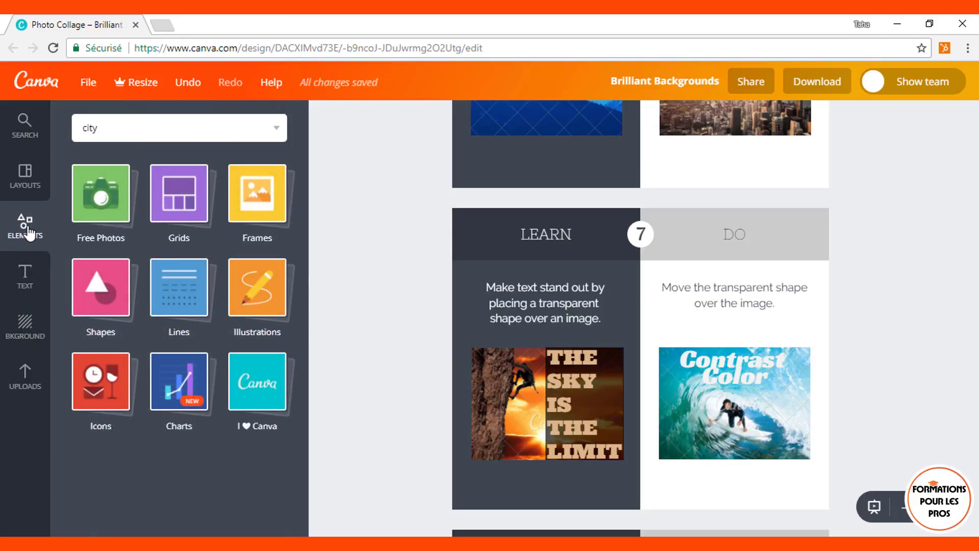
{"action": "left_click", "coordinate": [102, 300]}
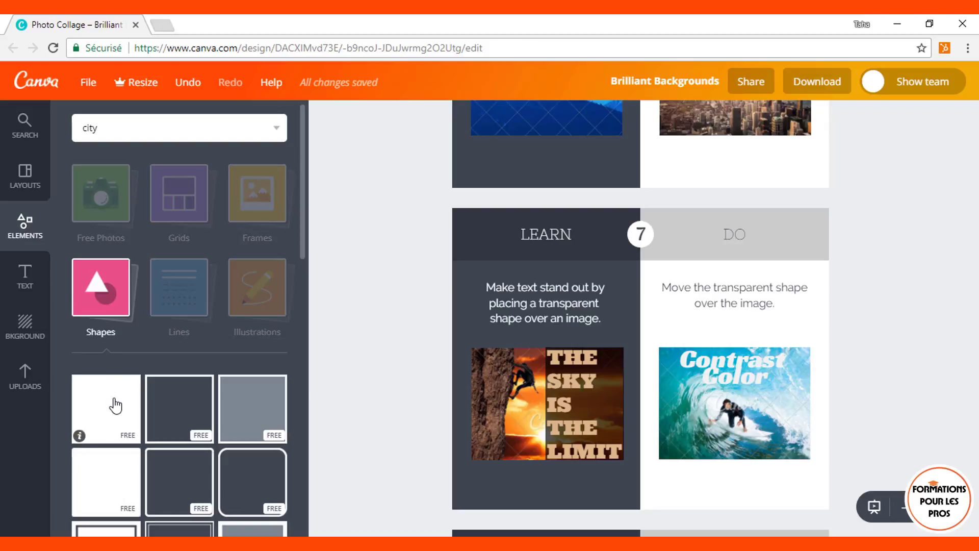
{"action": "left_click", "coordinate": [116, 405]}
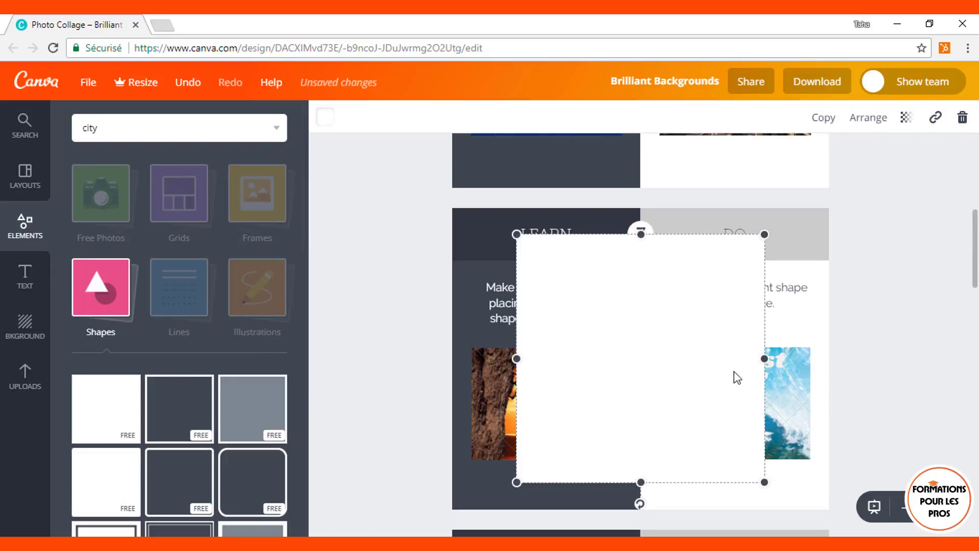
{"action": "left_click_drag", "start_coordinate": [639, 480], "coordinate": [645, 310]}
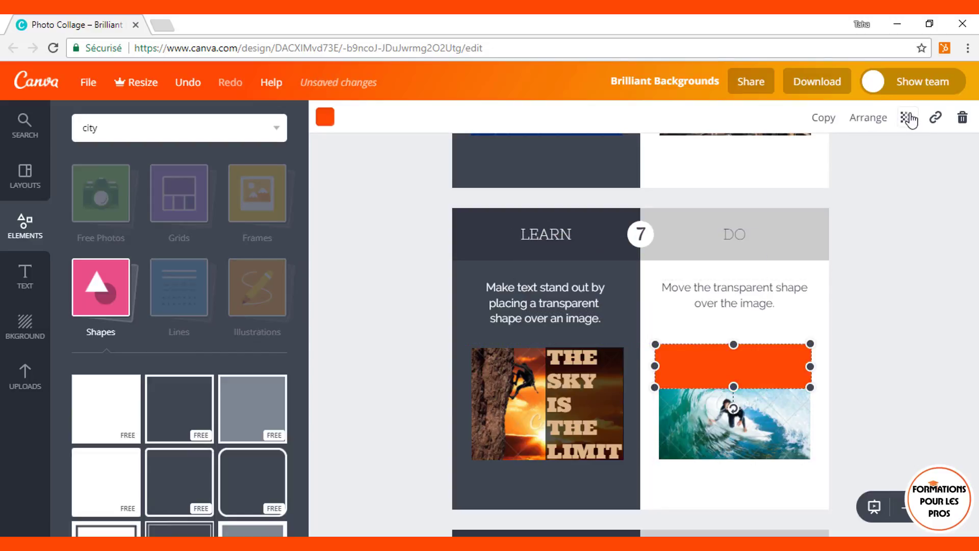
- Set the orange-red shape's transparency to 40 and trim its upper edge to line up with the surfer photo
{"action": "left_click", "coordinate": [907, 117]}
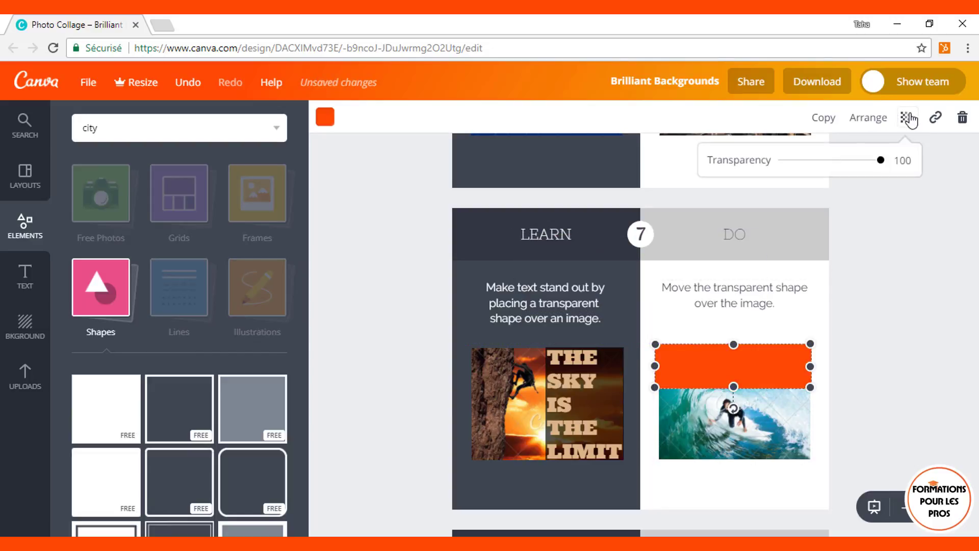
{"action": "left_click", "coordinate": [821, 161]}
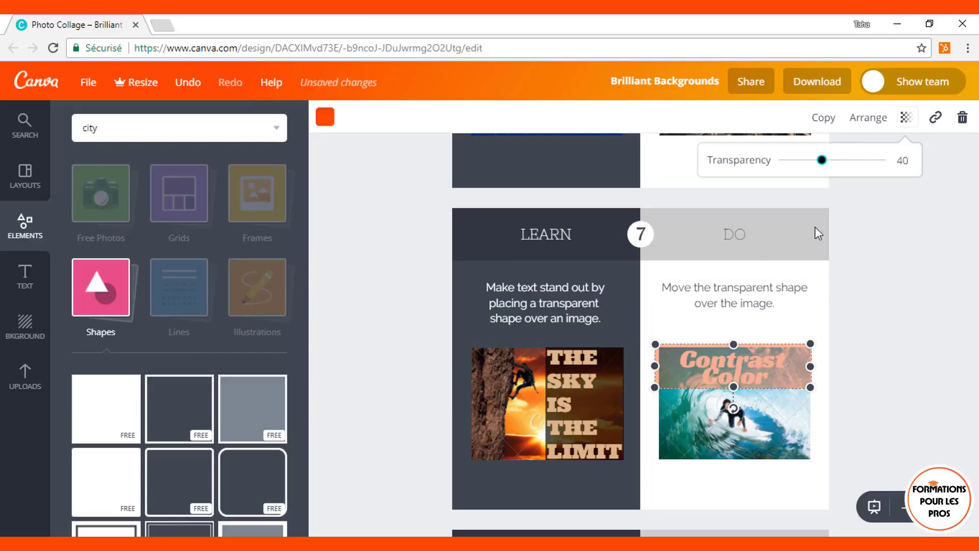
{"action": "left_click_drag", "start_coordinate": [734, 345], "coordinate": [734, 350]}
- Change the transparent shape's colour to the custom dark green 0b4e3f
{"action": "left_click", "coordinate": [326, 118]}
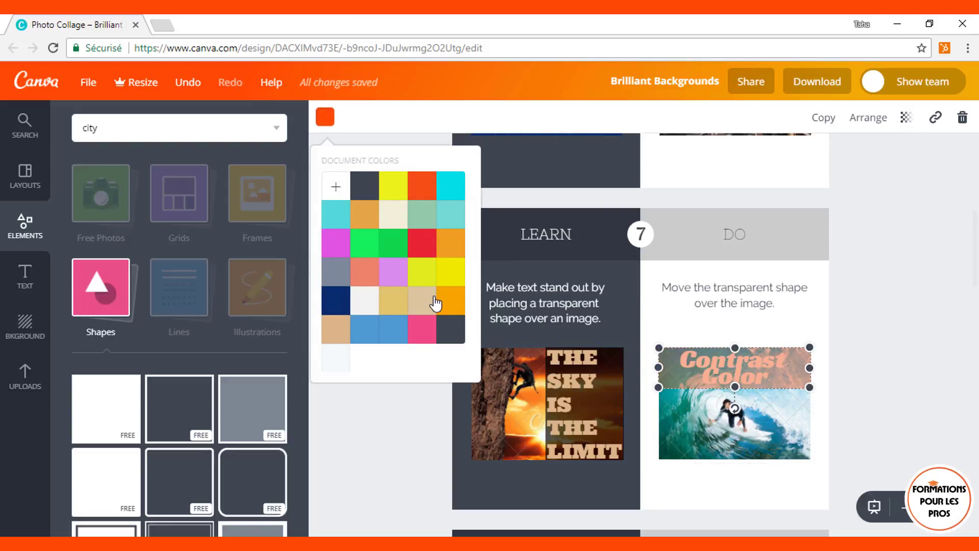
{"action": "left_click", "coordinate": [340, 188]}
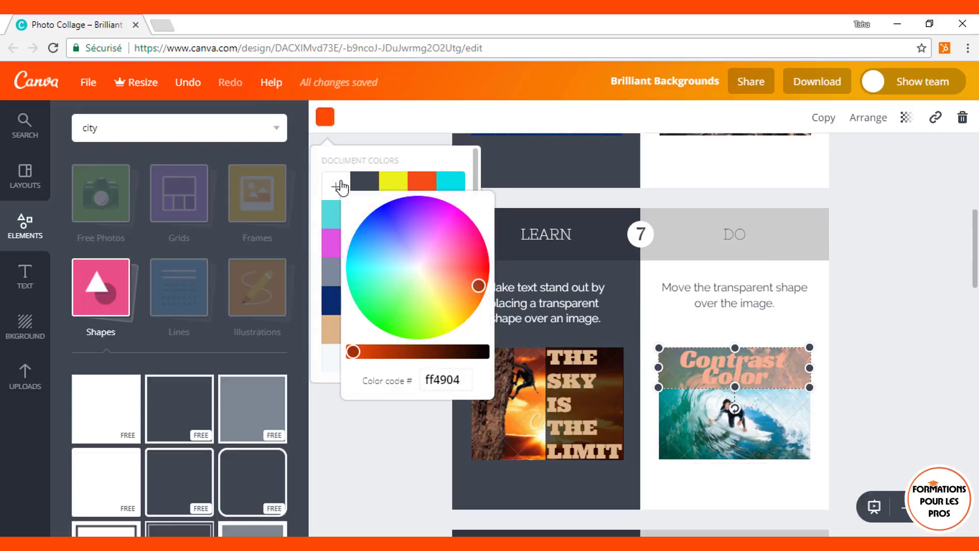
{"action": "double_click", "coordinate": [443, 378]}
{"action": "type", "text": "0b4e3f"}
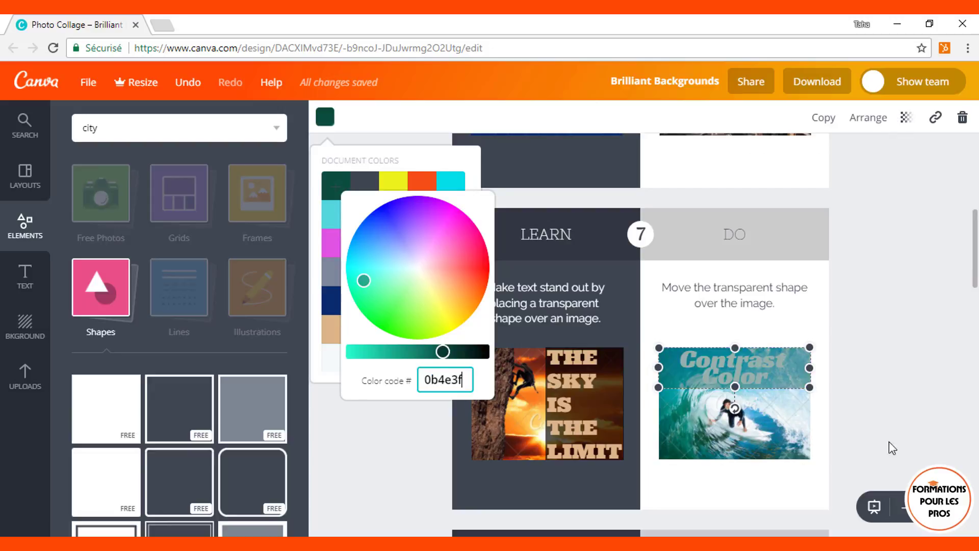
- Send the green shape back behind the "Contrast Color" text and deselect it
{"action": "left_click", "coordinate": [868, 117]}
{"action": "left_click", "coordinate": [839, 182]}
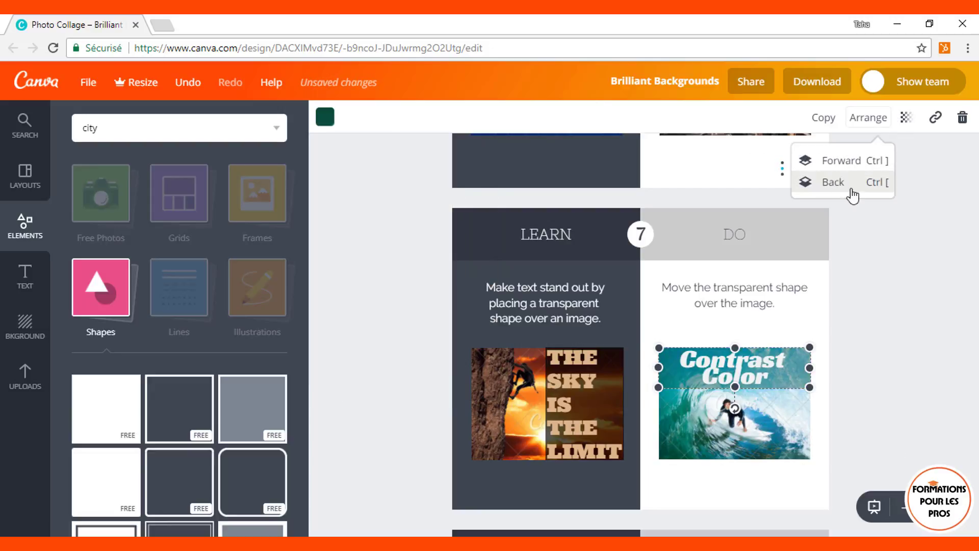
{"action": "left_click", "coordinate": [896, 334]}
{"action": "left_click", "coordinate": [896, 335]}
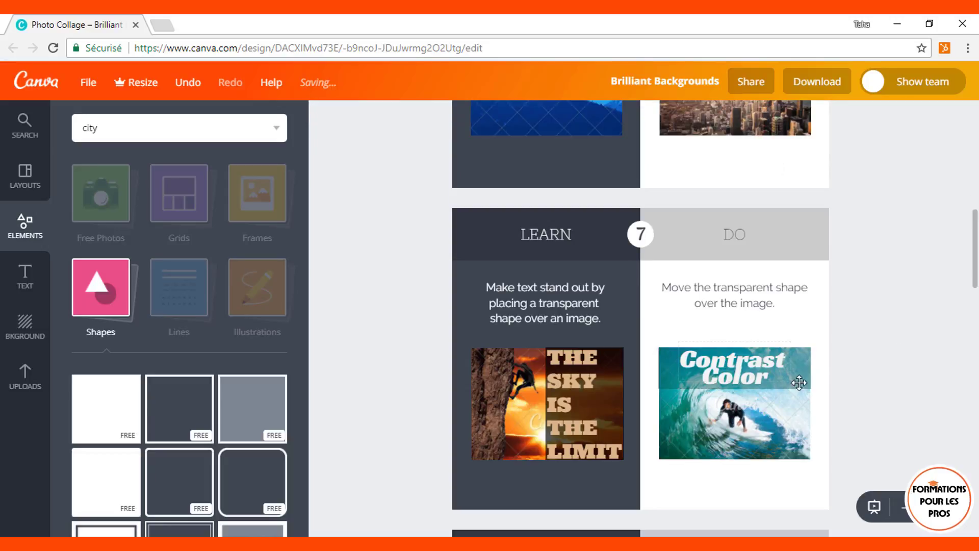
- Search the image library for "frame" to find a border for exercise 8
{"action": "scroll", "coordinate": [869, 394], "scroll_direction": "down", "scroll_amount": 6}
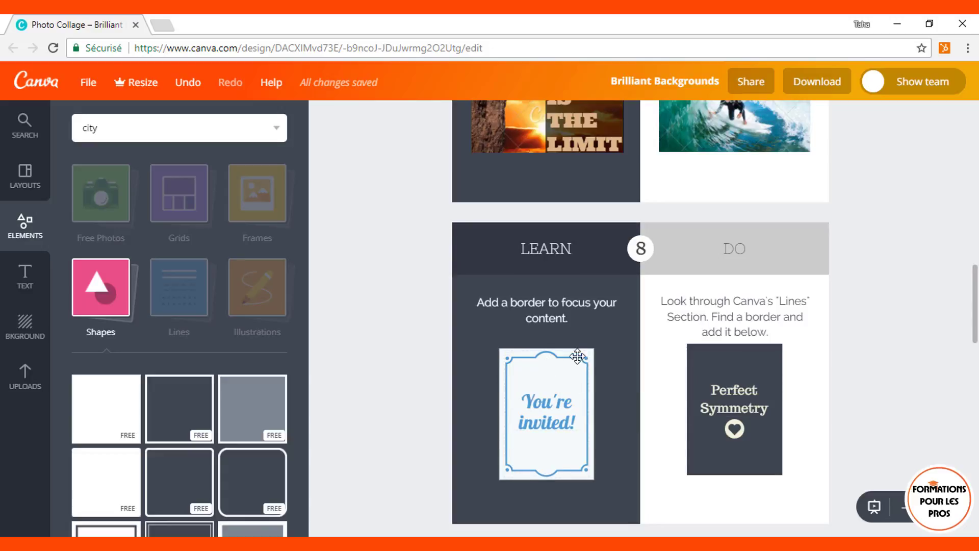
{"action": "left_click", "coordinate": [225, 134]}
{"action": "type", "text": "f"}
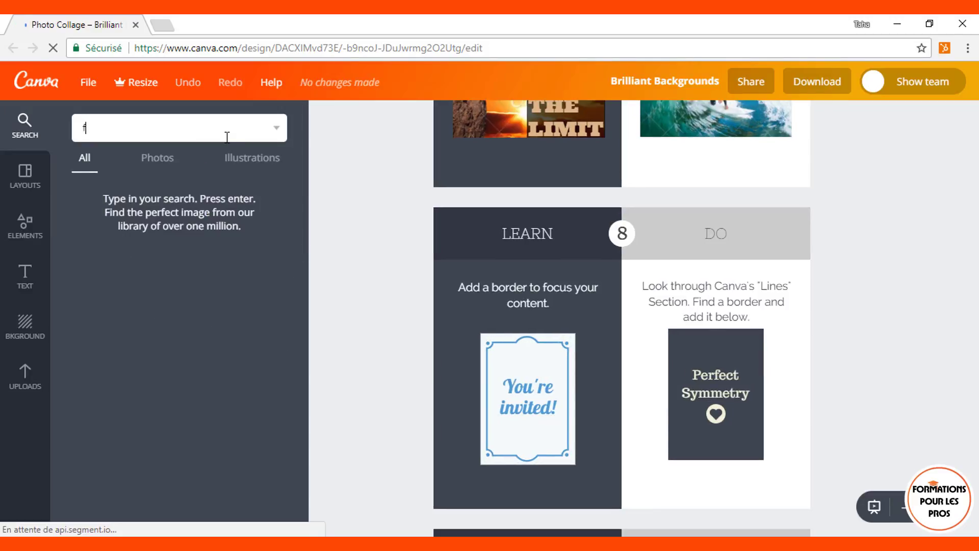
{"action": "type", "text": "rame"}
{"action": "key", "text": "Return"}
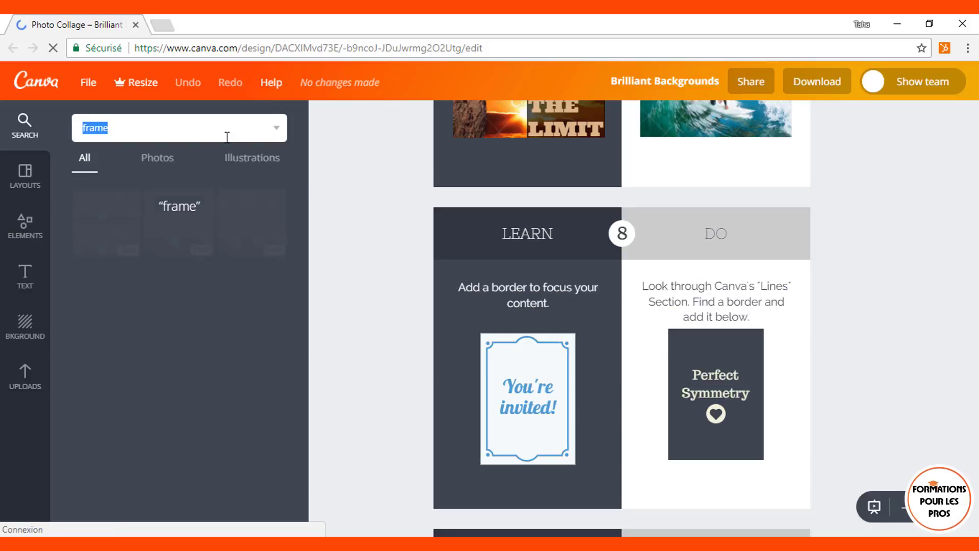
- Add the cream double-line border with notched corners and centre it on the "Perfect Symmetry" card
{"action": "scroll", "coordinate": [228, 336], "scroll_direction": "down", "scroll_amount": 10}
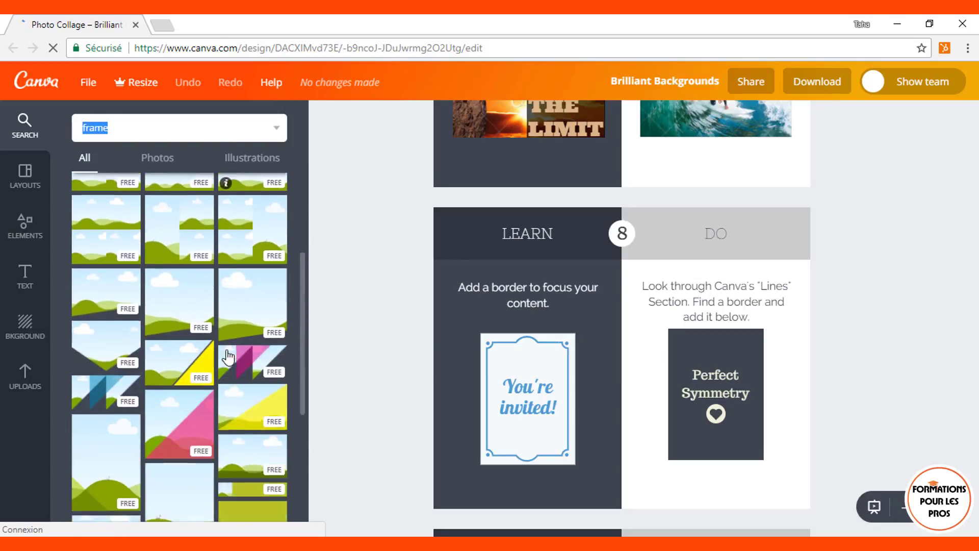
{"action": "left_click_drag", "start_coordinate": [227, 350], "coordinate": [639, 326]}
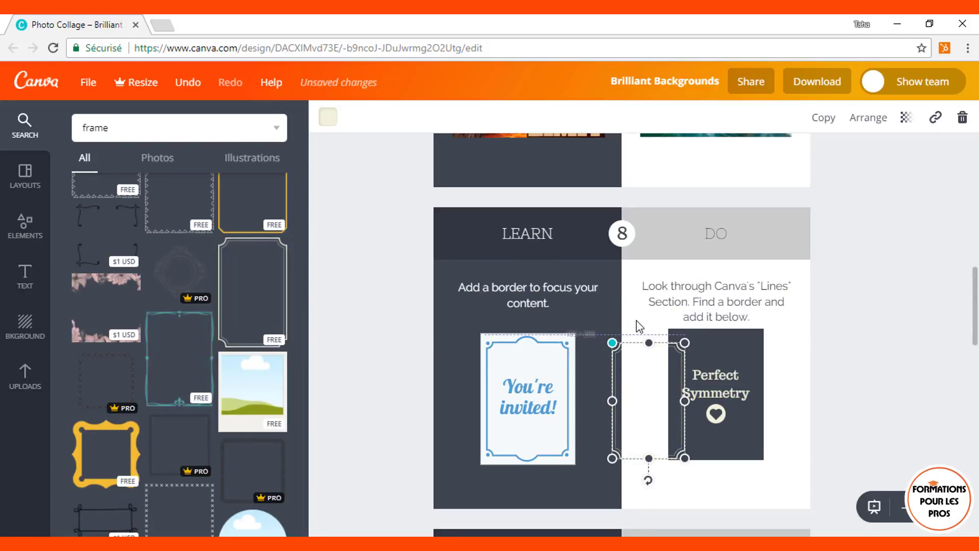
{"action": "left_click_drag", "start_coordinate": [660, 391], "coordinate": [730, 361]}
{"action": "left_click", "coordinate": [808, 378]}
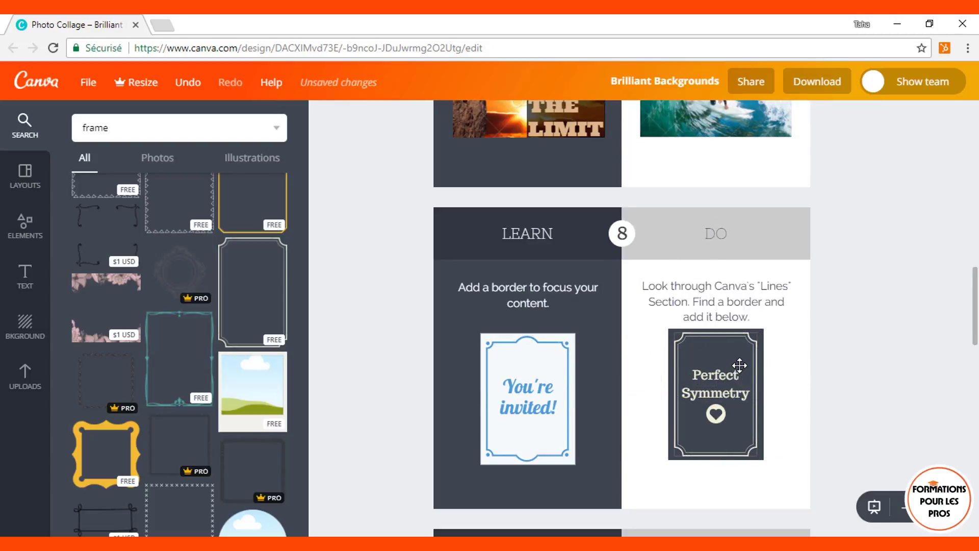
- Set the transparency of the burger icon in exercise 9 to 30
{"action": "scroll", "coordinate": [739, 365], "scroll_direction": "down", "scroll_amount": 5}
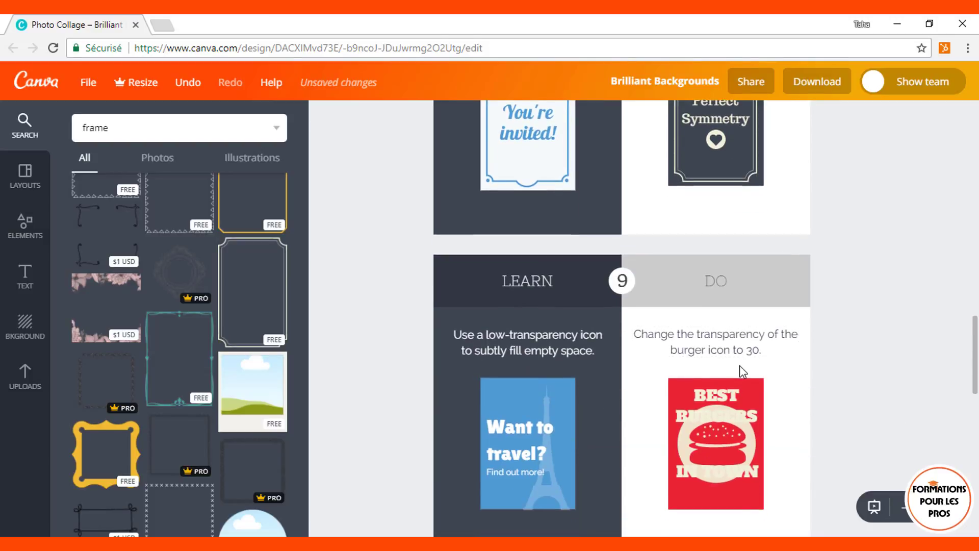
{"action": "scroll", "coordinate": [742, 371], "scroll_direction": "down", "scroll_amount": 1}
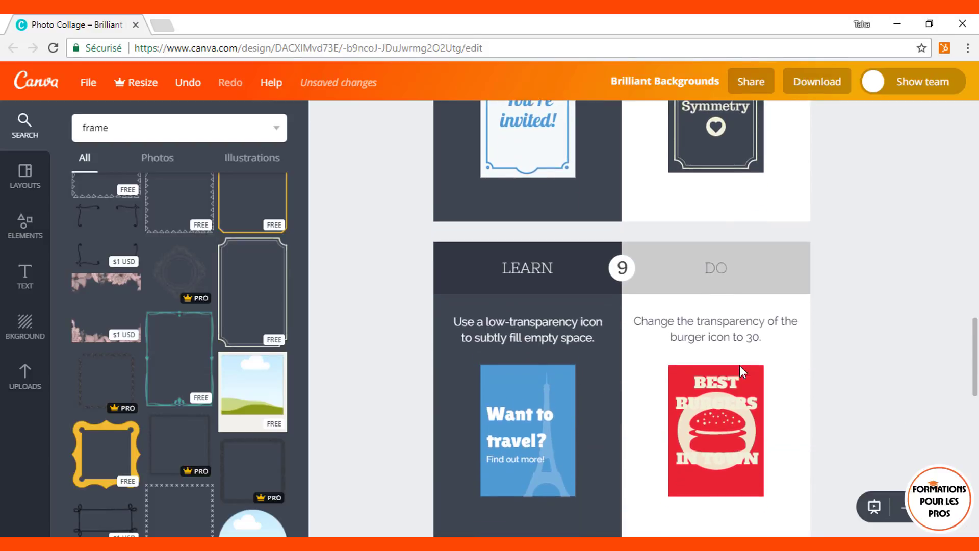
{"action": "left_click", "coordinate": [550, 464]}
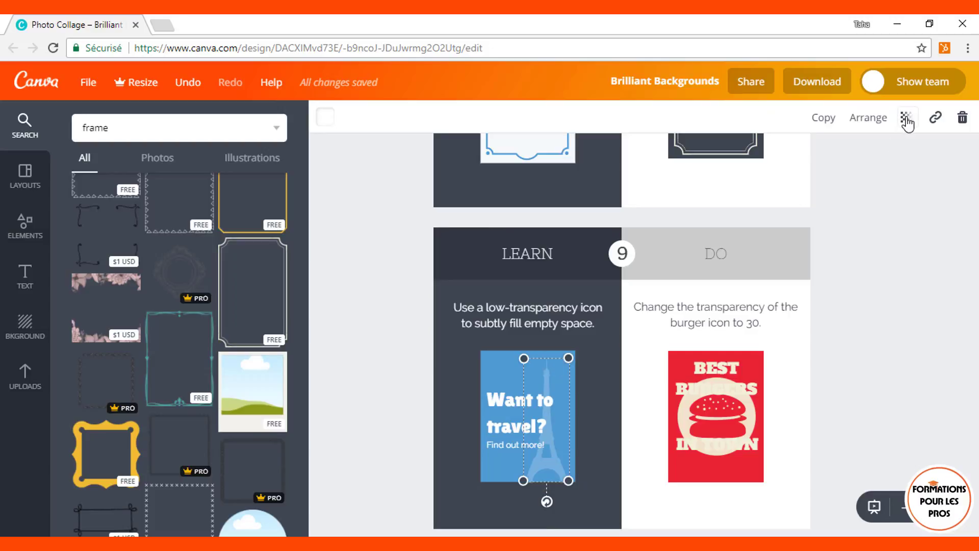
{"action": "left_click", "coordinate": [751, 419]}
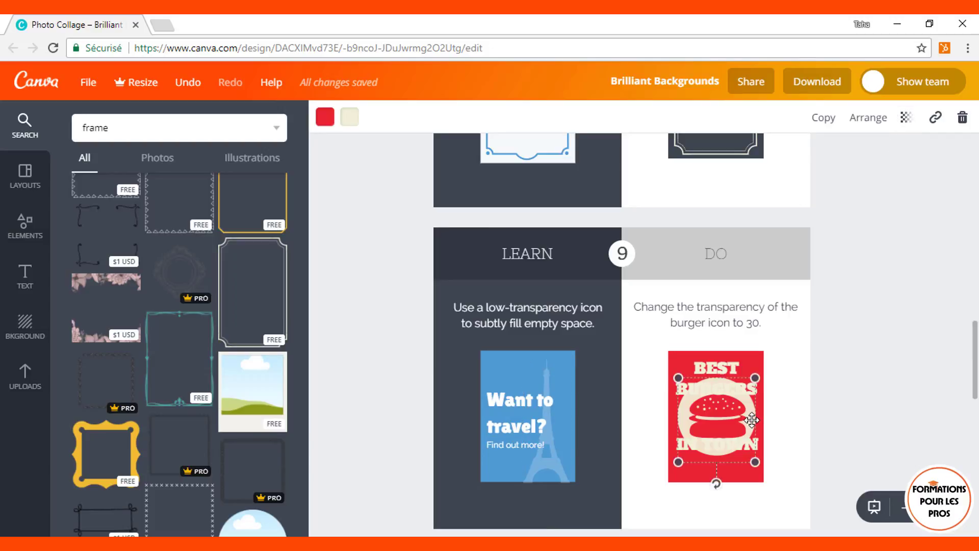
{"action": "left_click", "coordinate": [904, 121]}
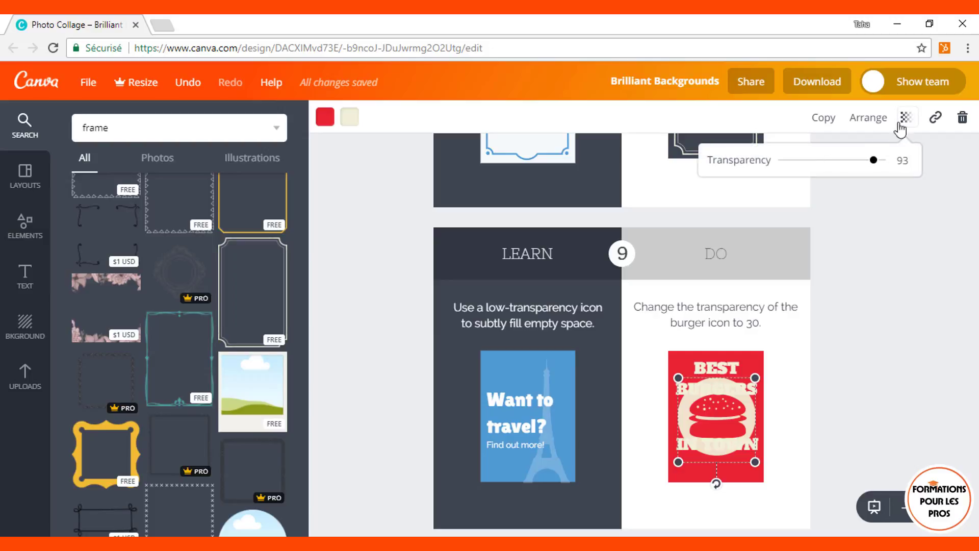
{"action": "left_click", "coordinate": [813, 160]}
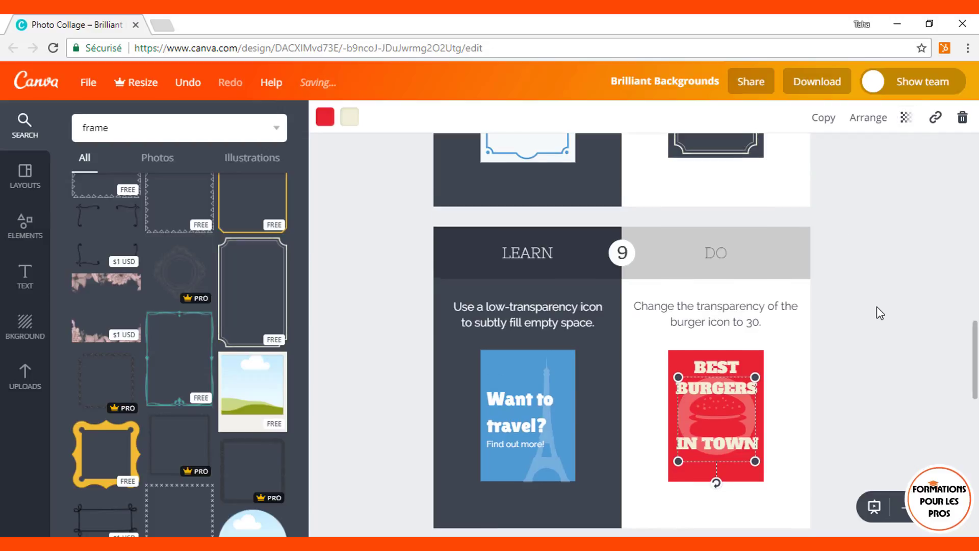
- Examine how the wooden desk photo in exercise 10's example is cropped to isolate its textured area
{"action": "scroll", "coordinate": [880, 312], "scroll_direction": "down", "scroll_amount": 2}
{"action": "scroll", "coordinate": [877, 307], "scroll_direction": "down", "scroll_amount": 3}
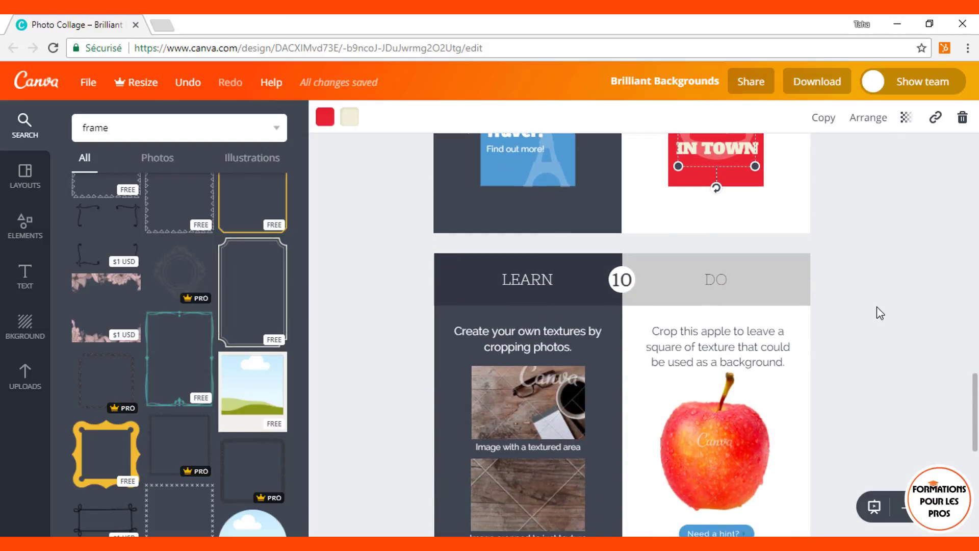
{"action": "scroll", "coordinate": [876, 307], "scroll_direction": "down", "scroll_amount": 1}
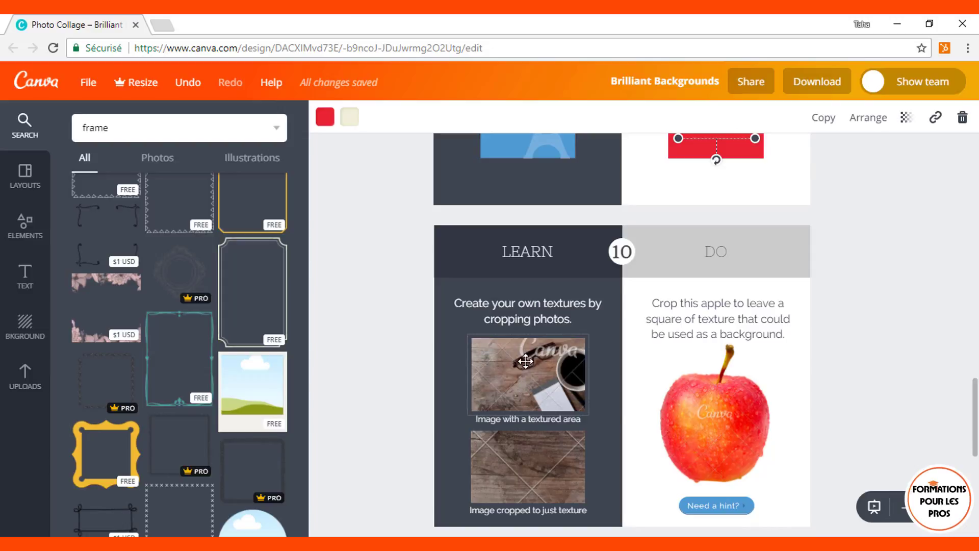
{"action": "left_click", "coordinate": [501, 377]}
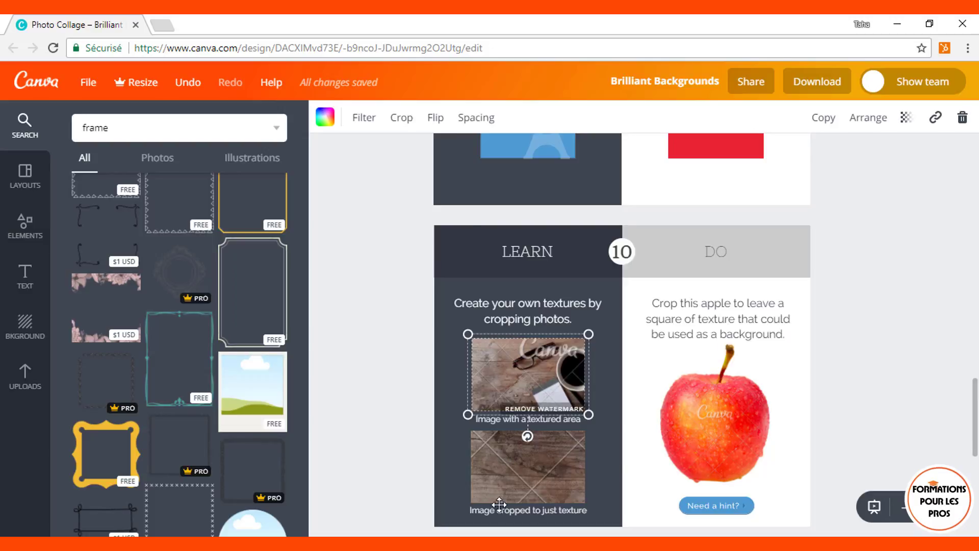
{"action": "double_click", "coordinate": [530, 387]}
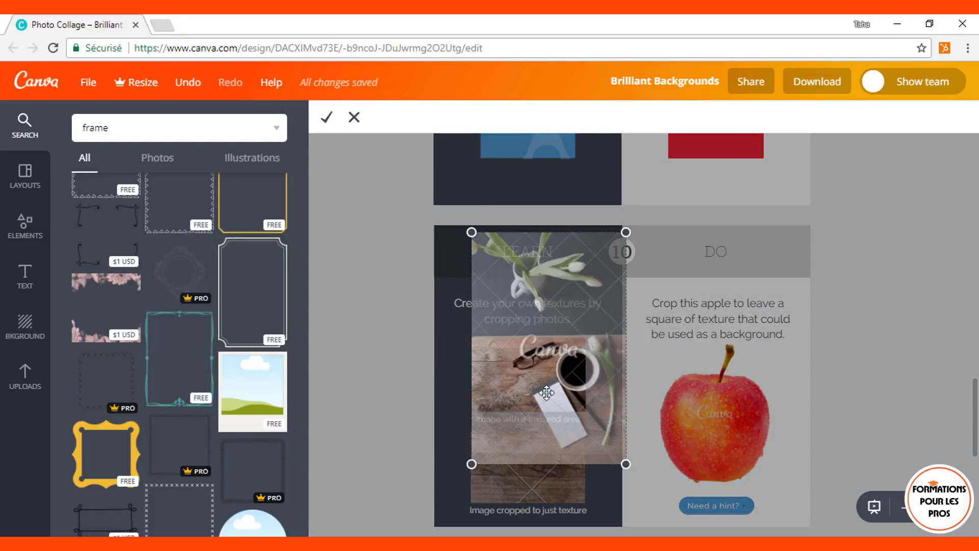
{"action": "left_click", "coordinate": [330, 117]}
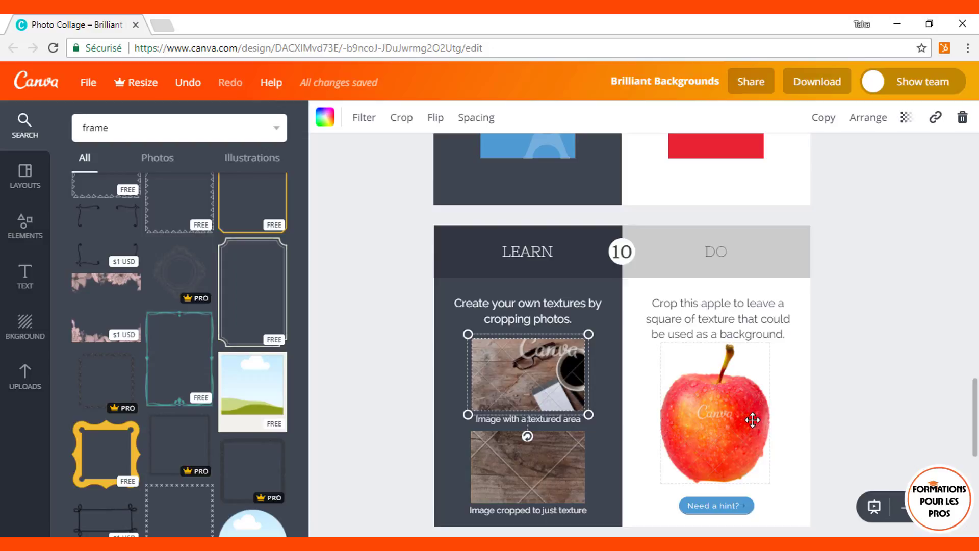
- Crop the apple photo in exercise 10 to a small, roughly square patch of red skin texture beside the watermark
{"action": "double_click", "coordinate": [751, 415]}
{"action": "left_click_drag", "start_coordinate": [690, 464], "coordinate": [719, 432]}
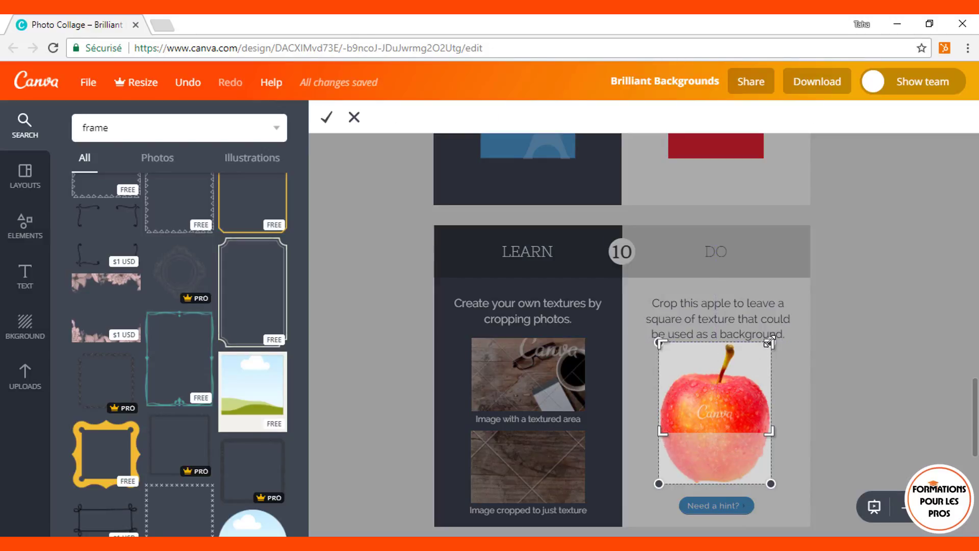
{"action": "left_click_drag", "start_coordinate": [768, 343], "coordinate": [769, 394]}
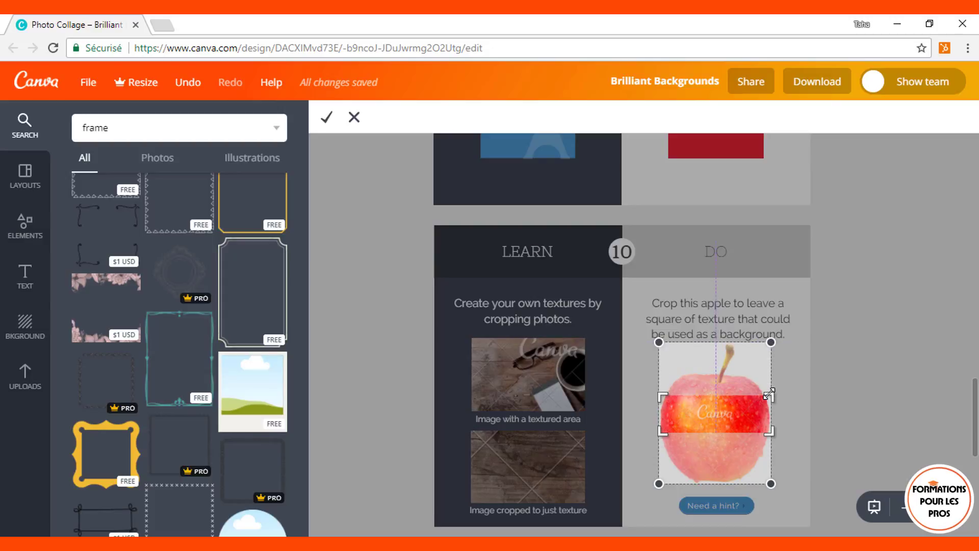
{"action": "left_click_drag", "start_coordinate": [662, 397], "coordinate": [731, 397]}
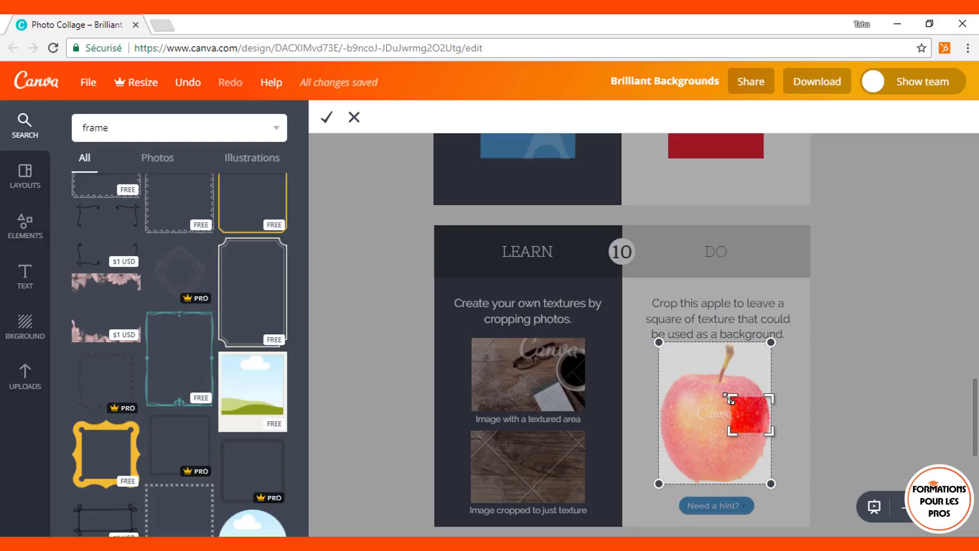
{"action": "left_click", "coordinate": [323, 123]}
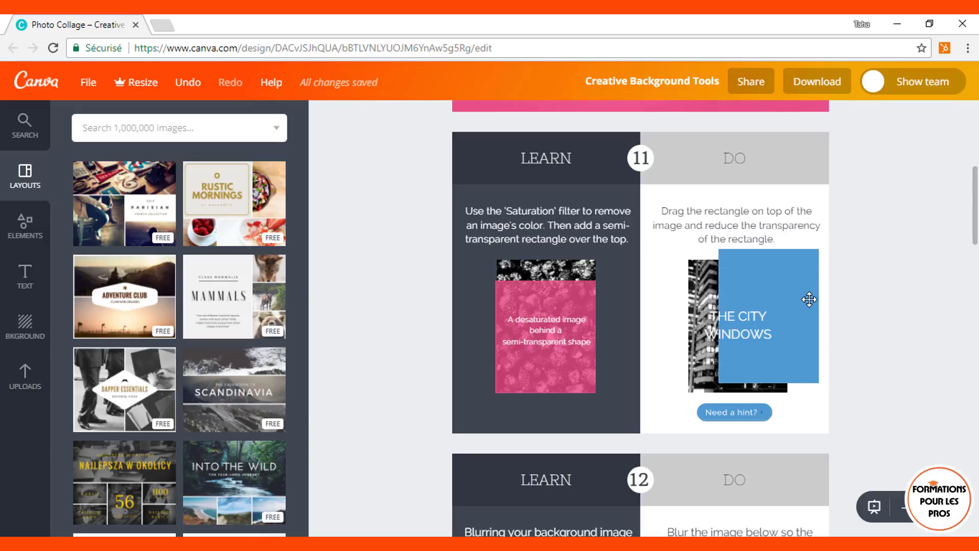
- Place the blue rectangle exactly over the city photo in exercise 11 and set its transparency to 62
{"action": "left_click_drag", "start_coordinate": [809, 299], "coordinate": [782, 309]}
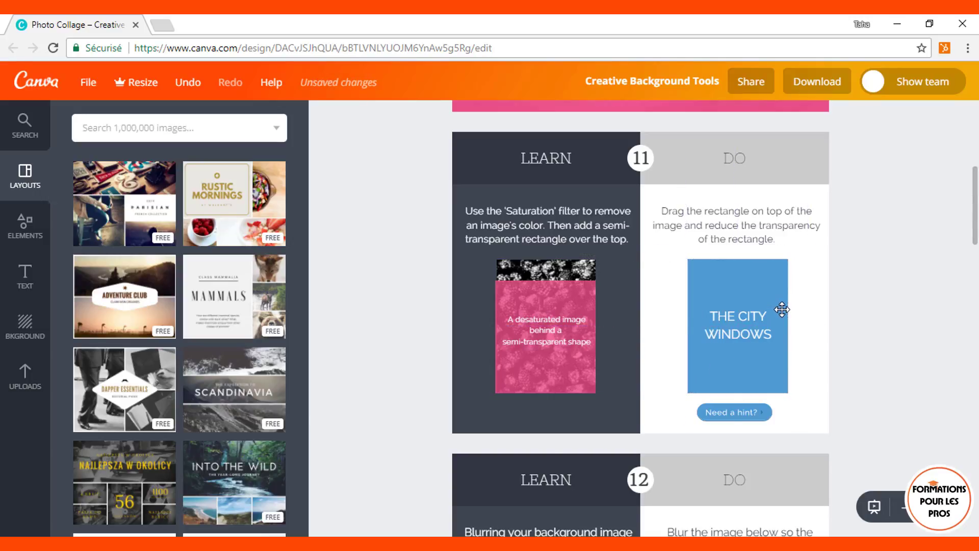
{"action": "left_click", "coordinate": [742, 279]}
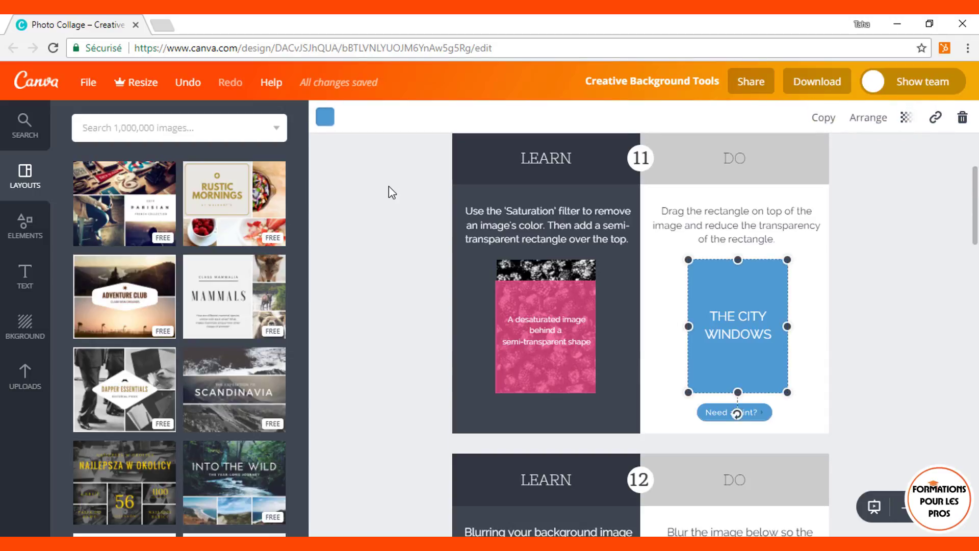
{"action": "left_click", "coordinate": [872, 120]}
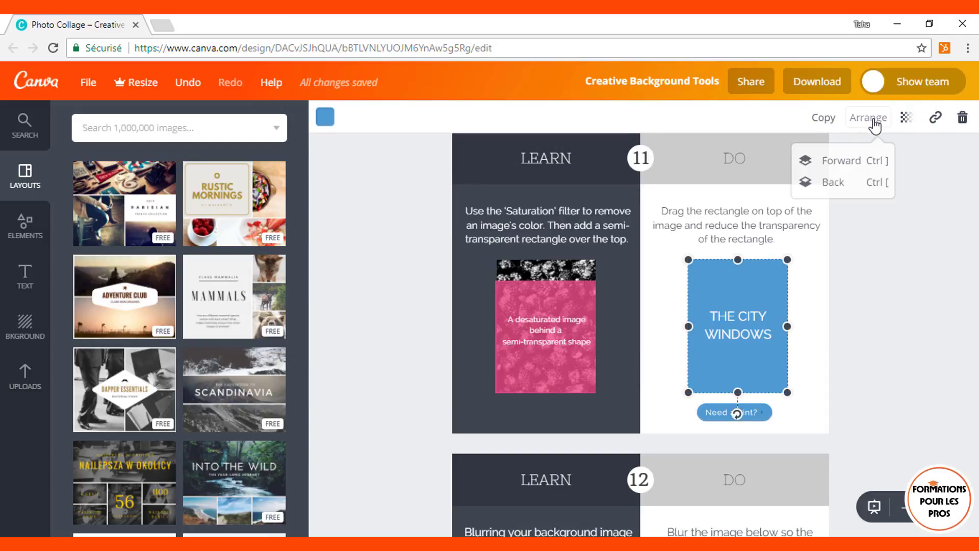
{"action": "left_click", "coordinate": [905, 117]}
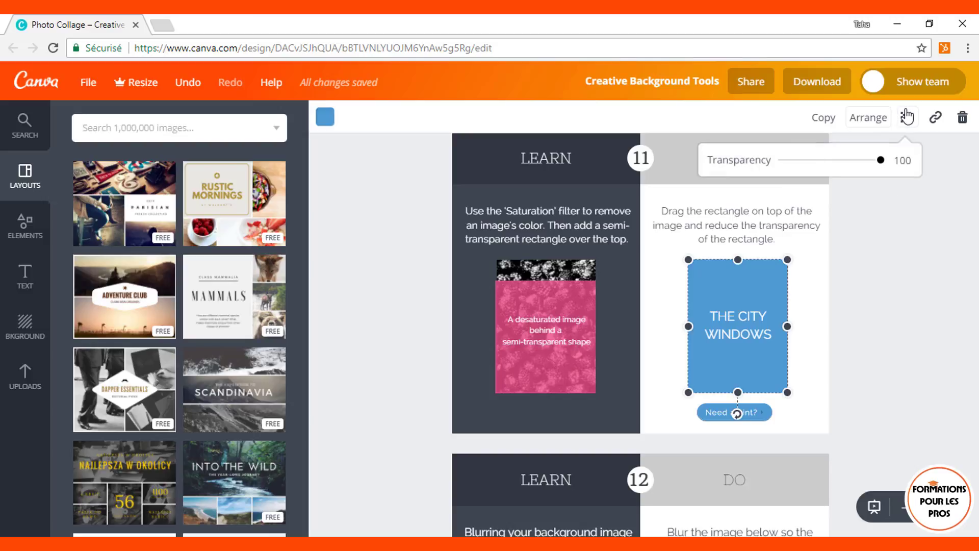
{"action": "left_click", "coordinate": [823, 161]}
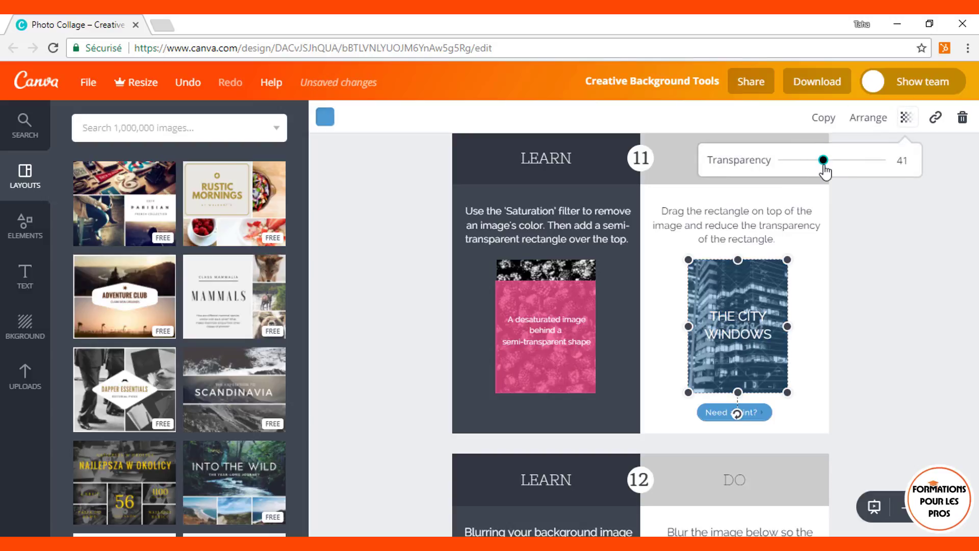
{"action": "left_click", "coordinate": [833, 161]}
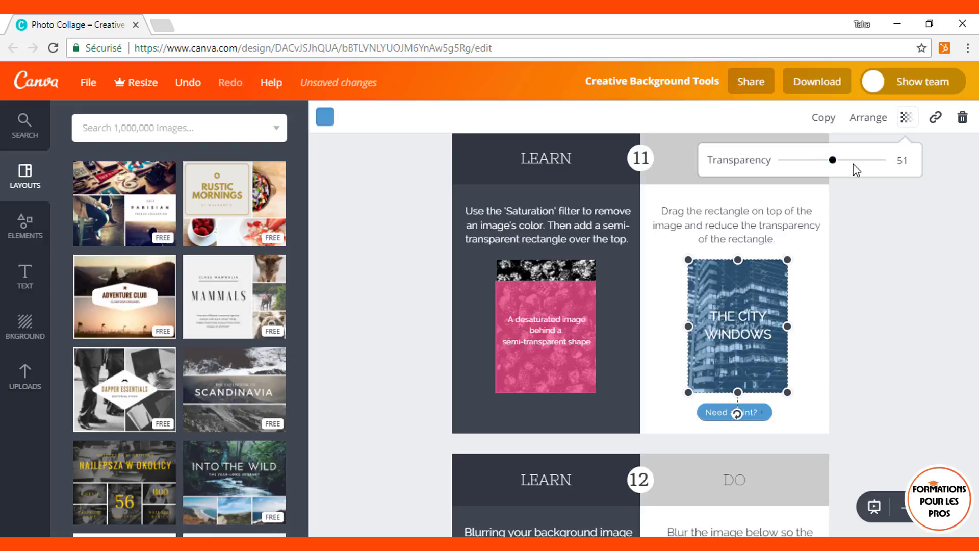
{"action": "left_click", "coordinate": [857, 161]}
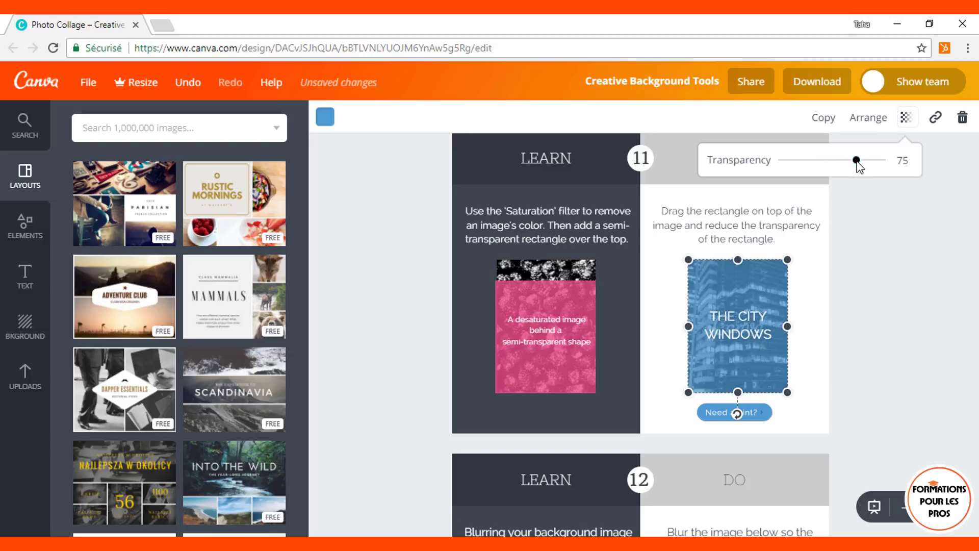
{"action": "left_click", "coordinate": [845, 161]}
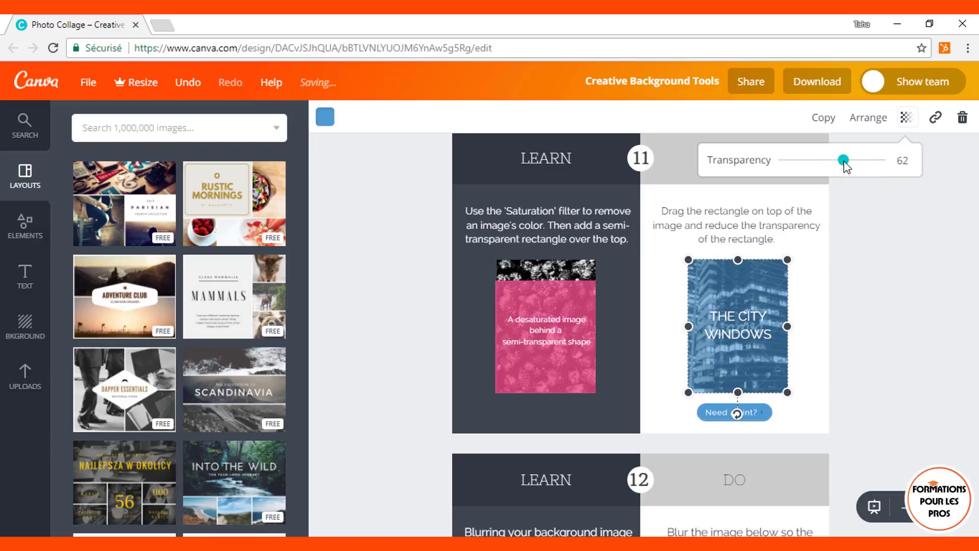
{"action": "left_click", "coordinate": [883, 282]}
- Set the blur of the forest photo behind the white tree icon in exercise 12 to +50
{"action": "scroll", "coordinate": [884, 282], "scroll_direction": "down", "scroll_amount": 5}
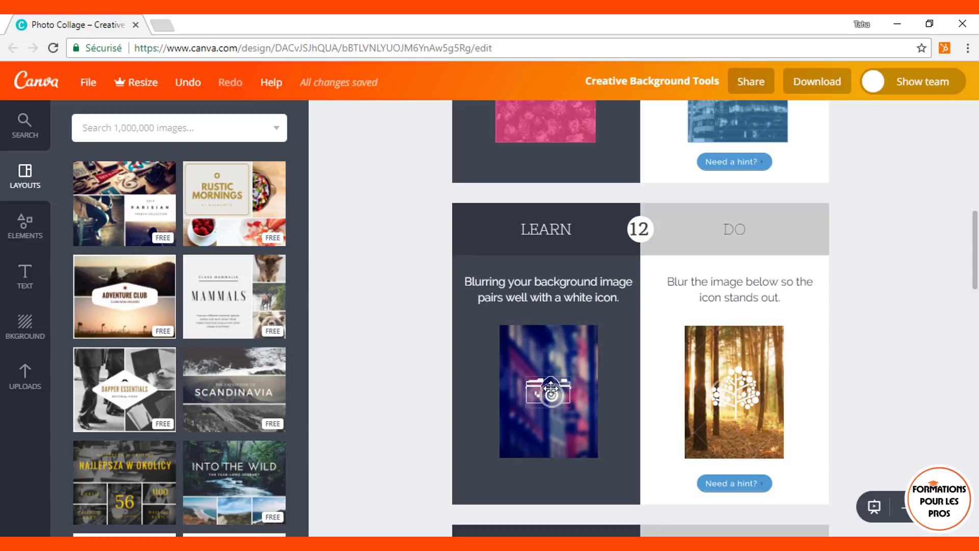
{"action": "left_click", "coordinate": [702, 349]}
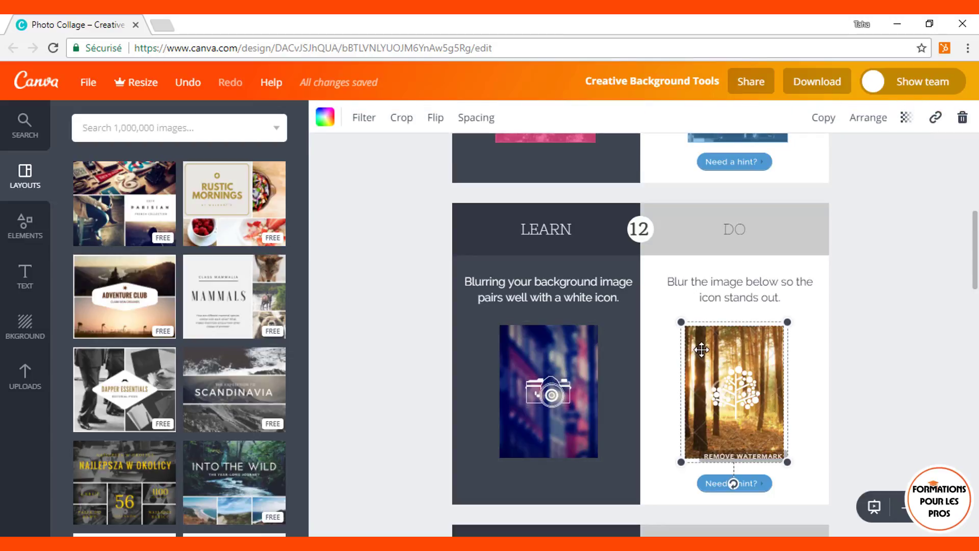
{"action": "left_click", "coordinate": [364, 119]}
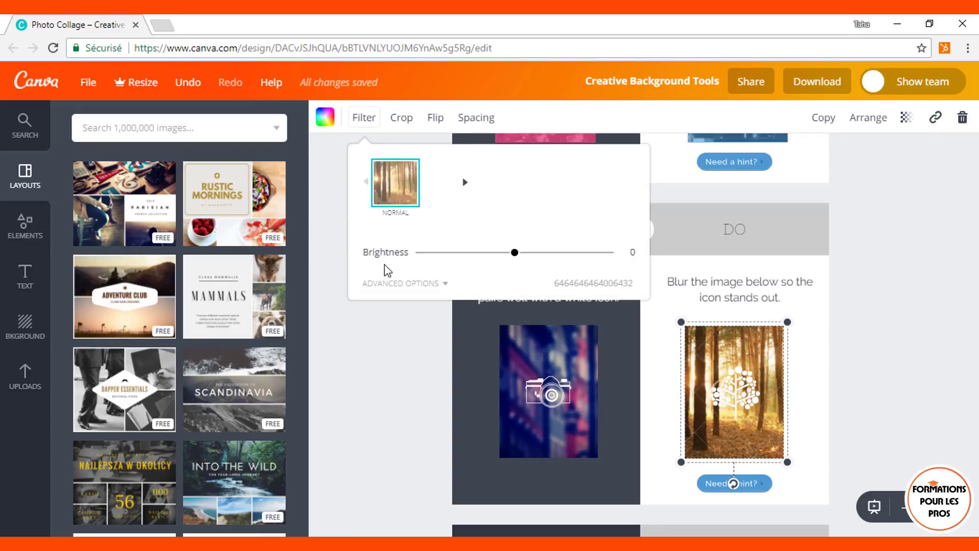
{"action": "left_click", "coordinate": [400, 283]}
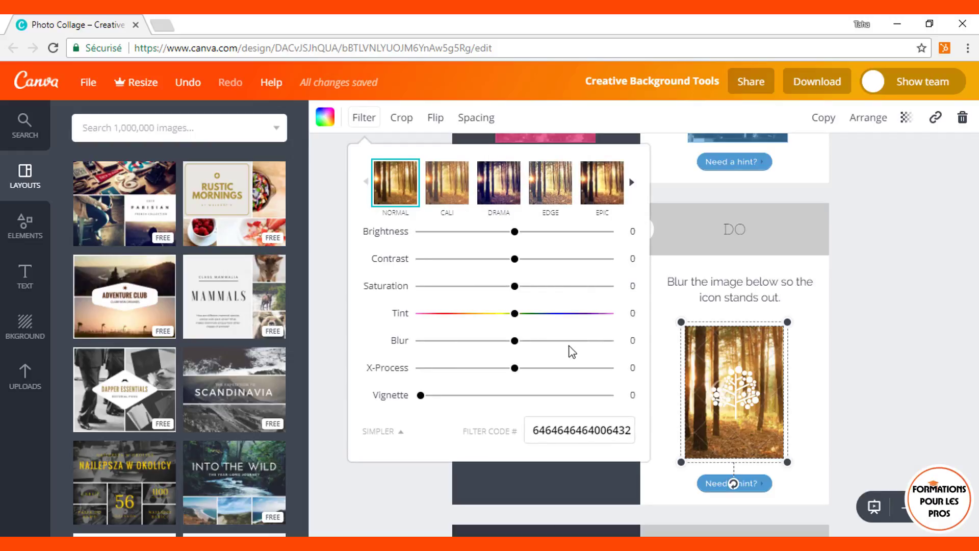
{"action": "left_click_drag", "start_coordinate": [513, 347], "coordinate": [563, 345]}
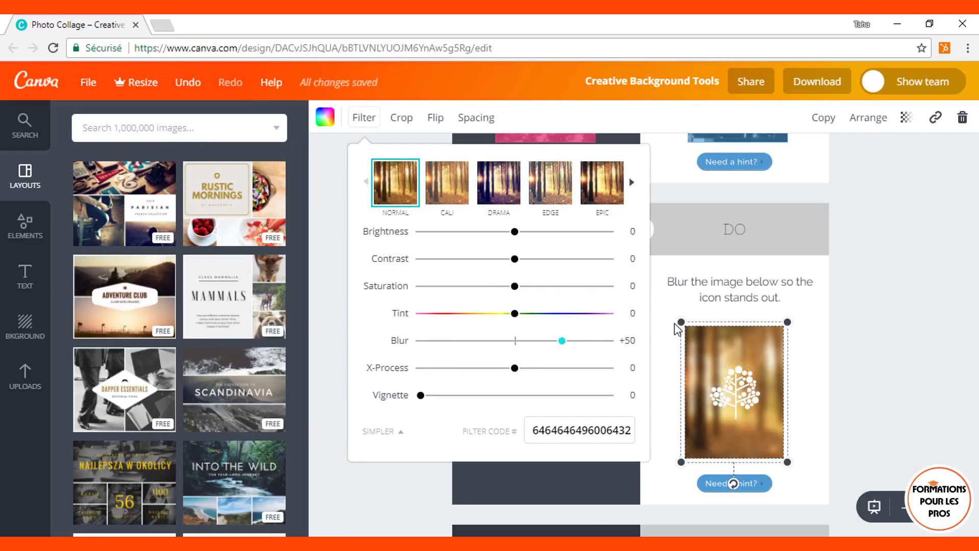
{"action": "left_click", "coordinate": [852, 348]}
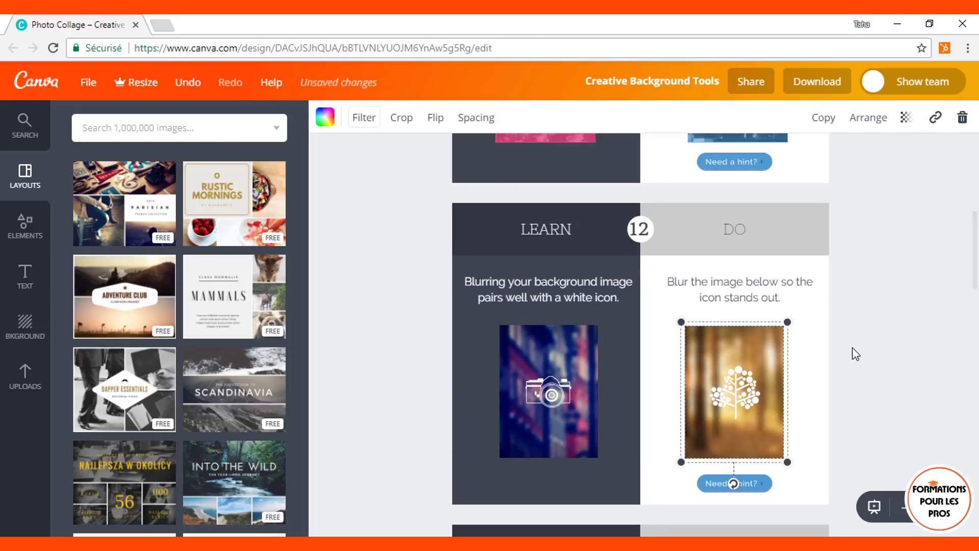
{"action": "left_click", "coordinate": [852, 348]}
- Move the "Perfect" and "Simplicity" texts in exercise 13 into the clear upper area of the blue photo, one above the other
{"action": "scroll", "coordinate": [852, 347], "scroll_direction": "down", "scroll_amount": 1}
{"action": "scroll", "coordinate": [852, 348], "scroll_direction": "down", "scroll_amount": 5}
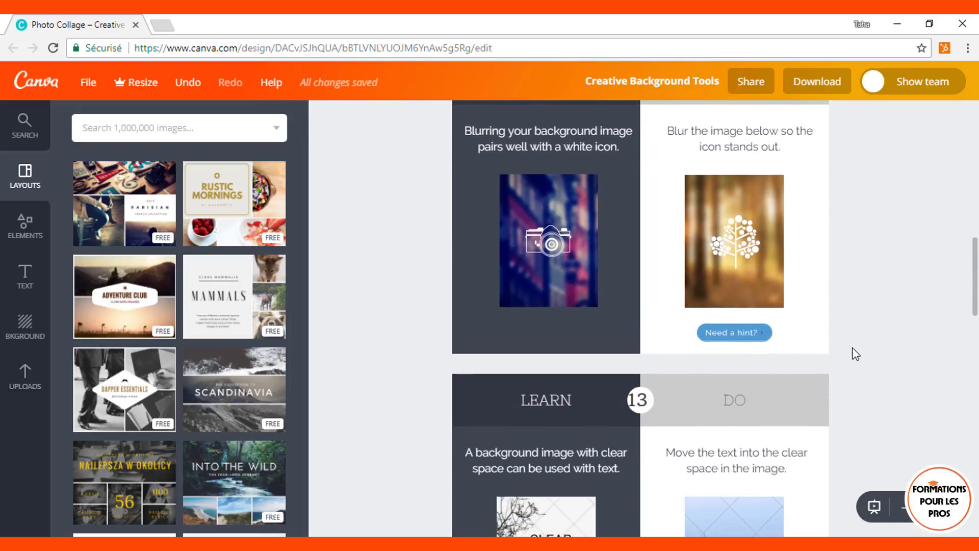
{"action": "scroll", "coordinate": [855, 352], "scroll_direction": "down", "scroll_amount": 1}
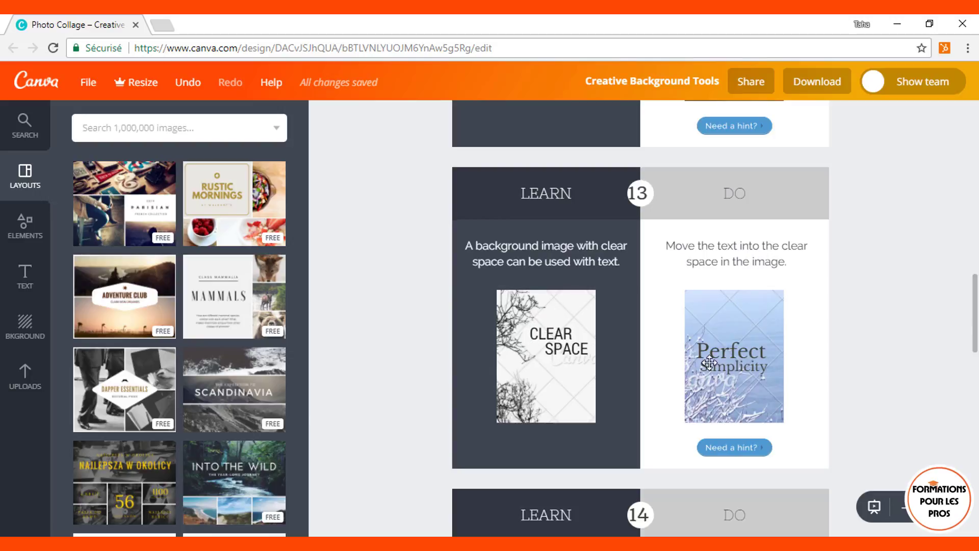
{"action": "left_click_drag", "start_coordinate": [737, 337], "coordinate": [743, 301]}
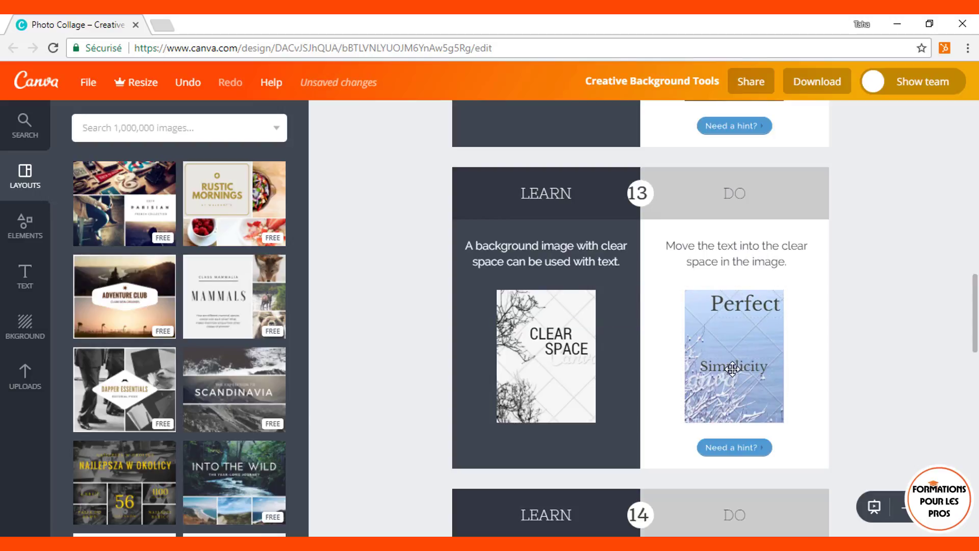
{"action": "left_click_drag", "start_coordinate": [733, 366], "coordinate": [748, 327]}
- Apply the Grayscale filter to the raindrops photo in exercise 14
{"action": "scroll", "coordinate": [871, 352], "scroll_direction": "down", "scroll_amount": 5}
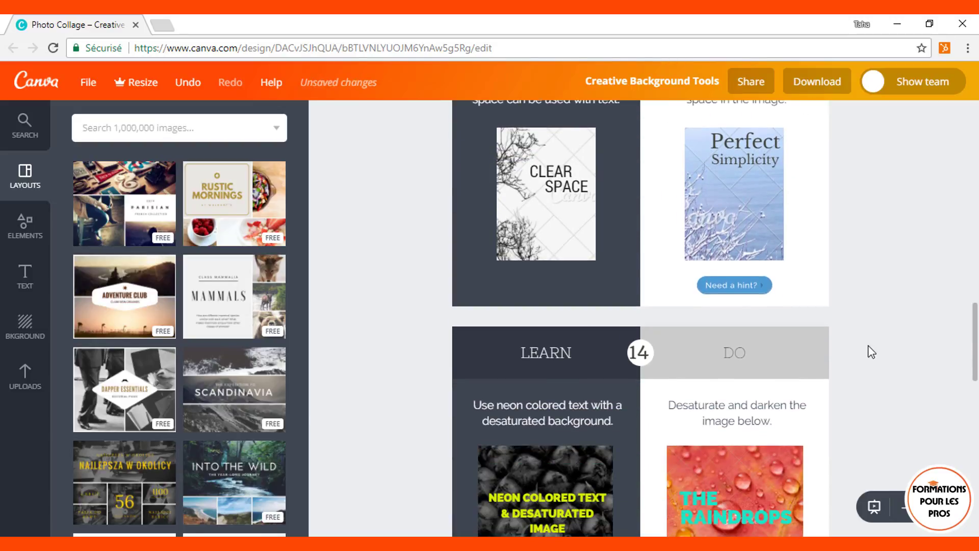
{"action": "scroll", "coordinate": [871, 352], "scroll_direction": "down", "scroll_amount": 1}
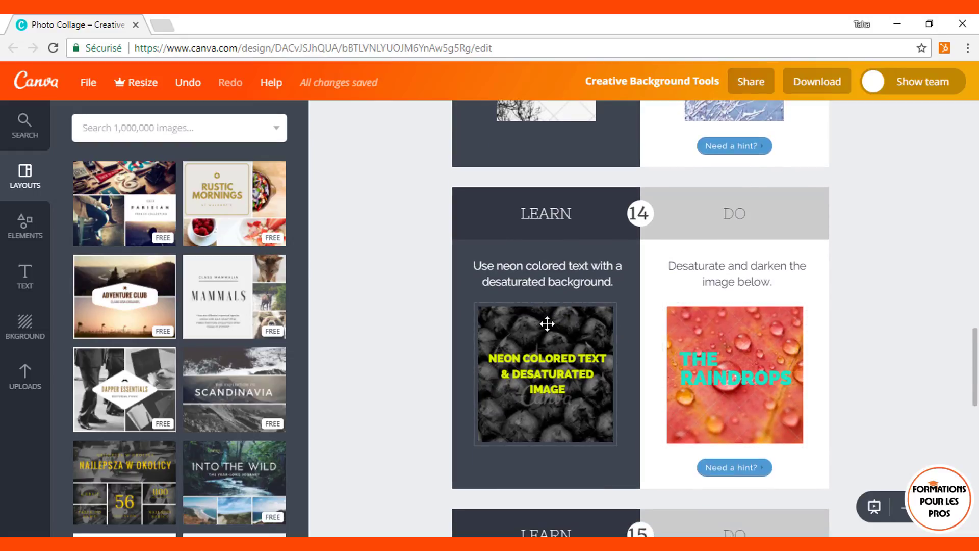
{"action": "left_click", "coordinate": [698, 334]}
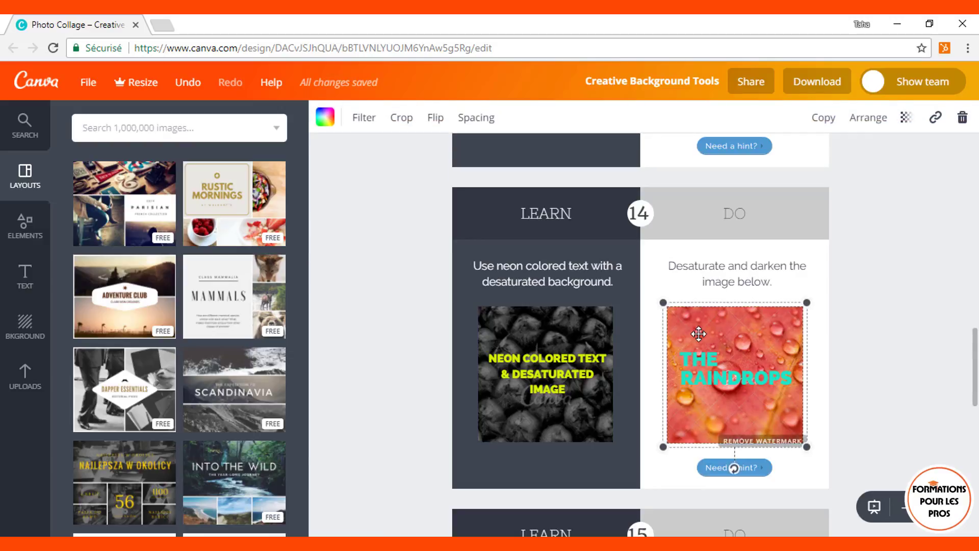
{"action": "left_click", "coordinate": [362, 116]}
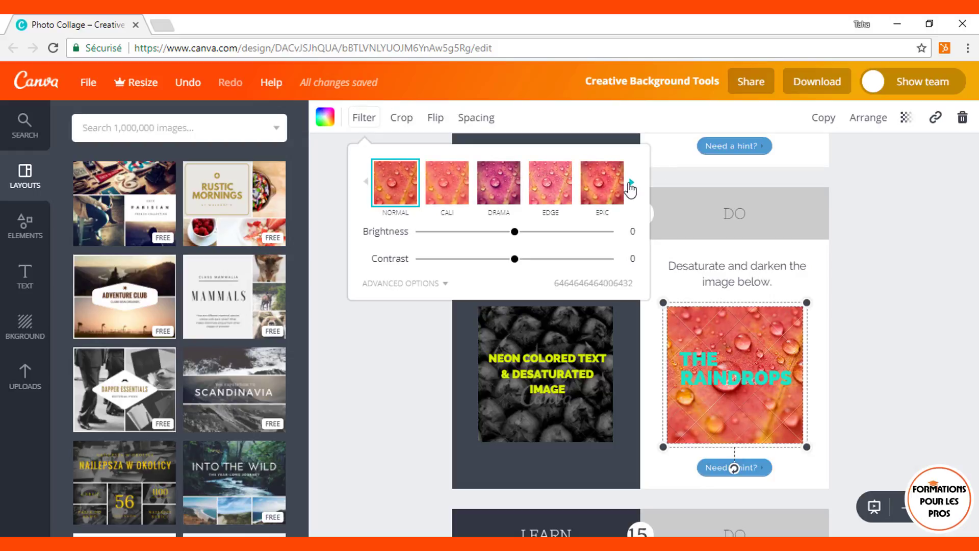
{"action": "left_click", "coordinate": [630, 183]}
{"action": "left_click", "coordinate": [546, 181]}
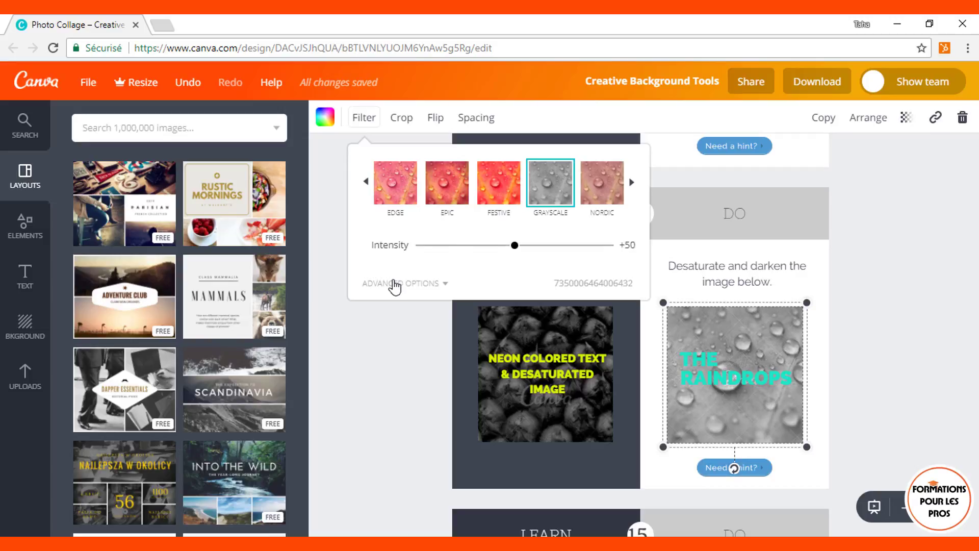
- Darken the raindrops photo by setting its brightness to -99
{"action": "left_click", "coordinate": [394, 284]}
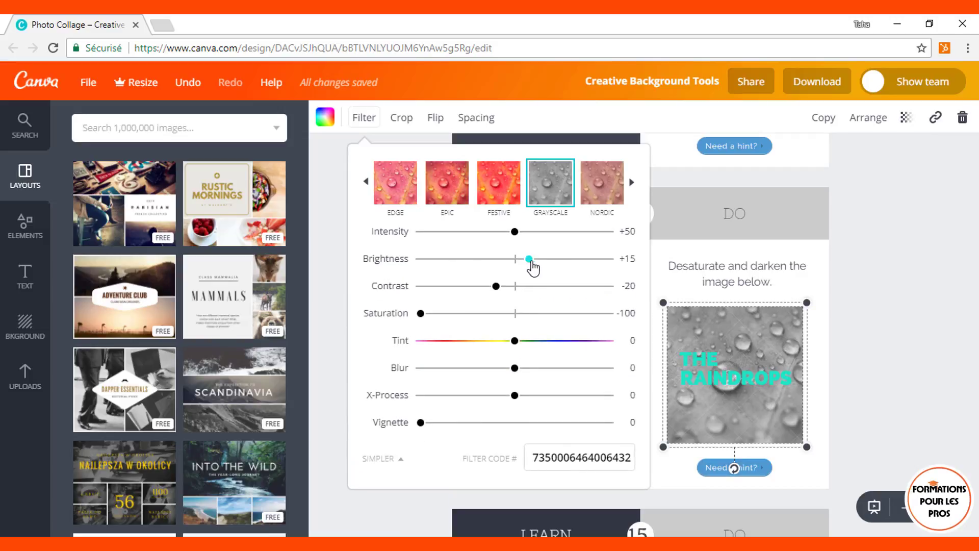
{"action": "left_click_drag", "start_coordinate": [458, 266], "coordinate": [423, 270]}
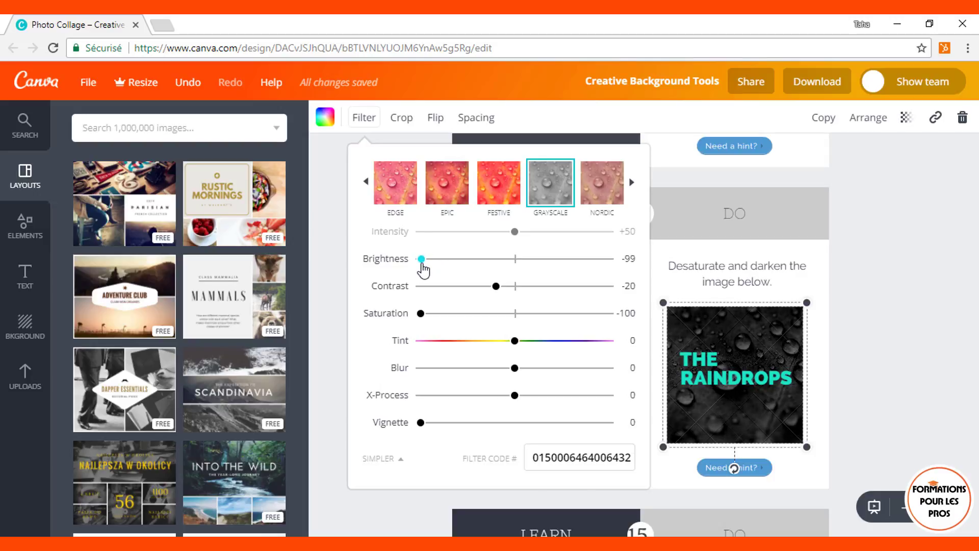
{"action": "left_click", "coordinate": [870, 313]}
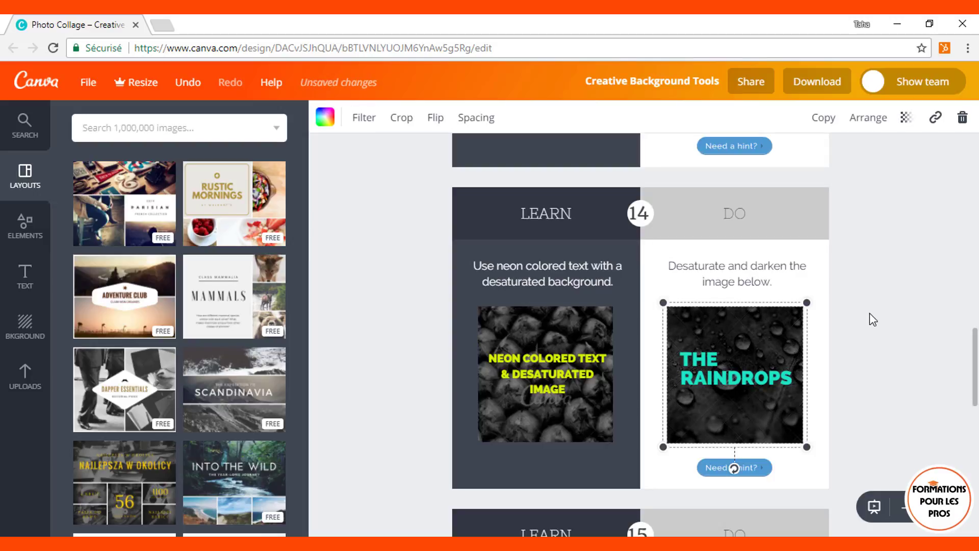
- Search for "square", insert the plain dark red square, and fit it as a block behind the "A day in the life" text in exercise 15
{"action": "scroll", "coordinate": [870, 313], "scroll_direction": "down", "scroll_amount": 1}
{"action": "scroll", "coordinate": [870, 313], "scroll_direction": "down", "scroll_amount": 3}
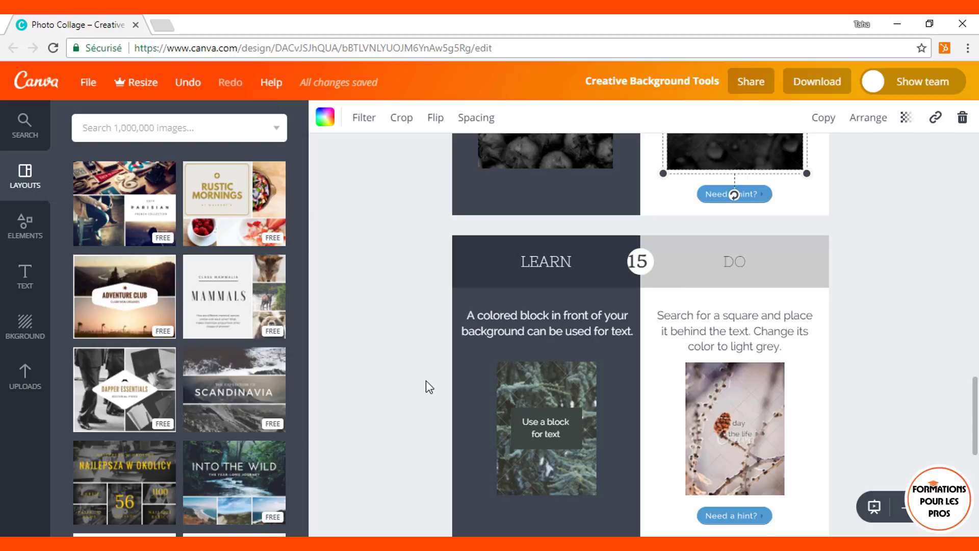
{"action": "left_click", "coordinate": [154, 126]}
{"action": "type", "text": "s"}
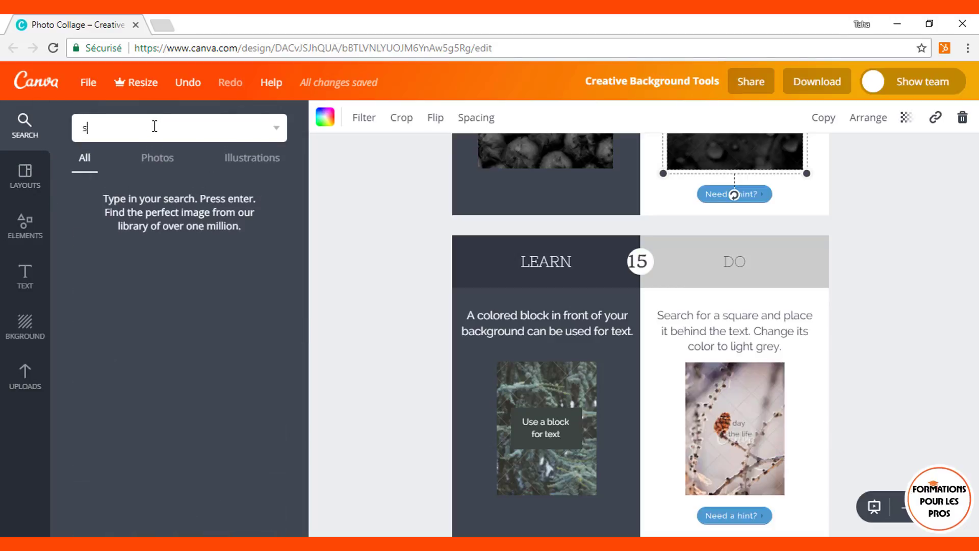
{"action": "type", "text": "quare"}
{"action": "key", "text": "Return"}
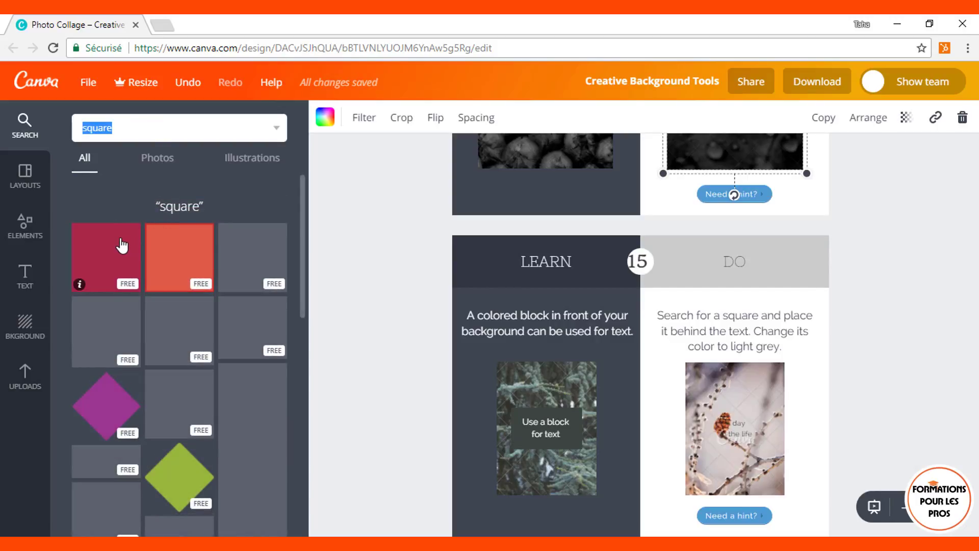
{"action": "left_click", "coordinate": [102, 262]}
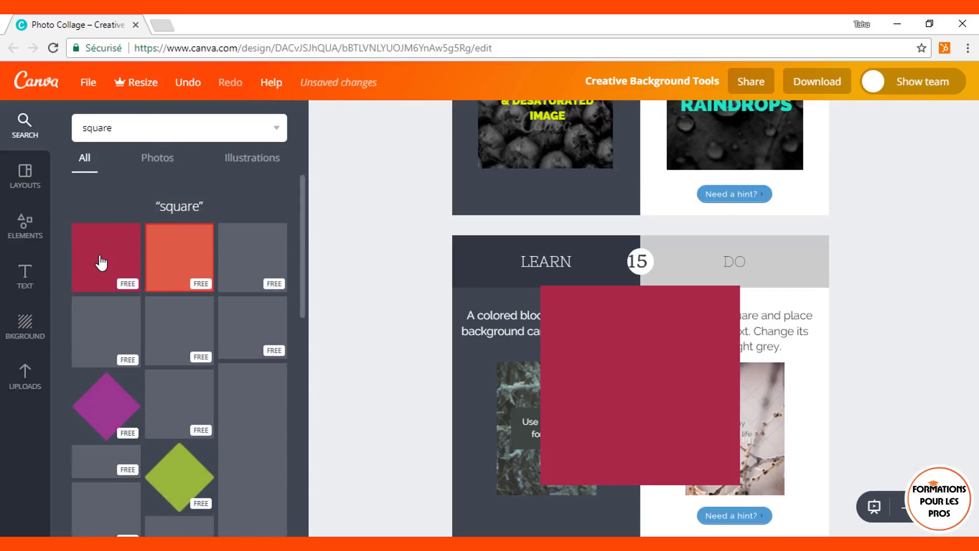
{"action": "left_click_drag", "start_coordinate": [642, 286], "coordinate": [651, 417]}
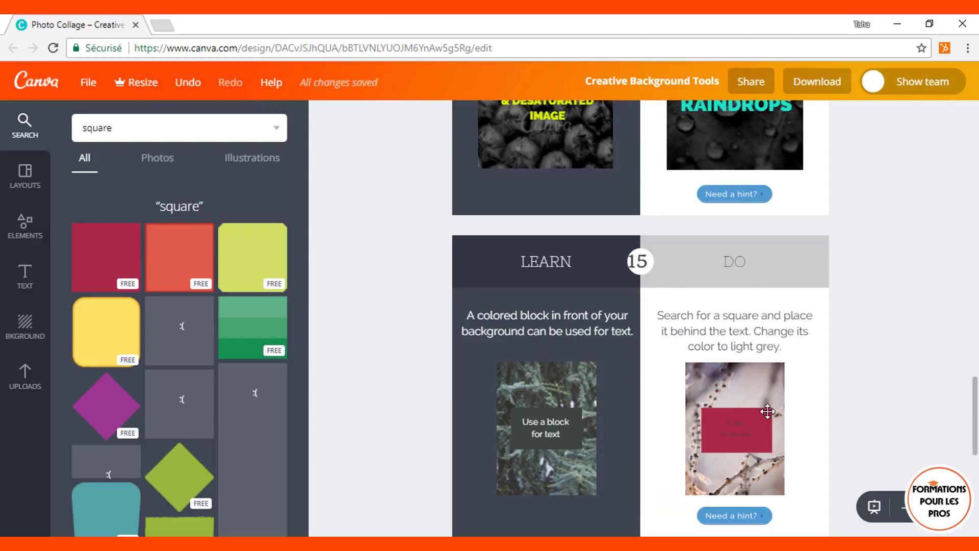
- Change the color of the block behind the "A day in the life" text in exercise 15 to light grey
{"action": "left_click", "coordinate": [767, 410]}
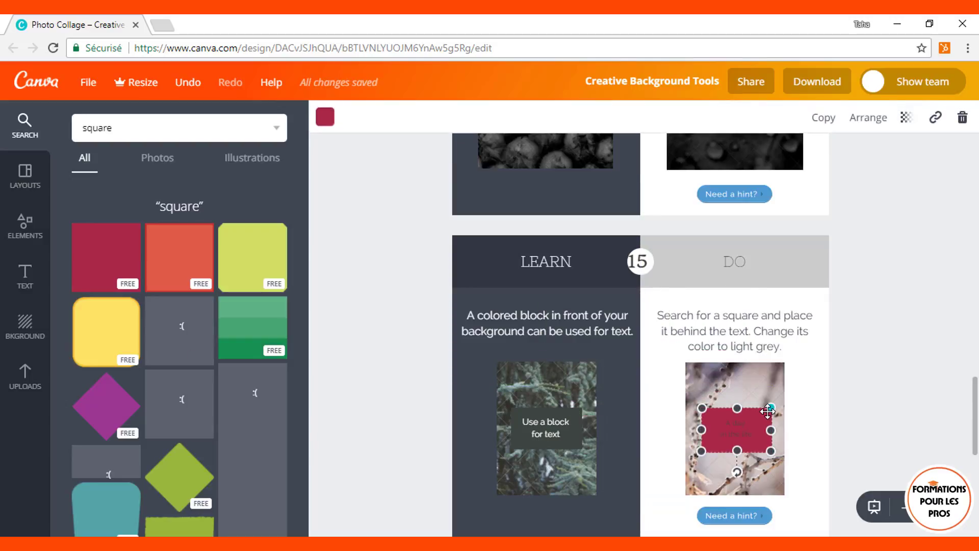
{"action": "left_click", "coordinate": [326, 118]}
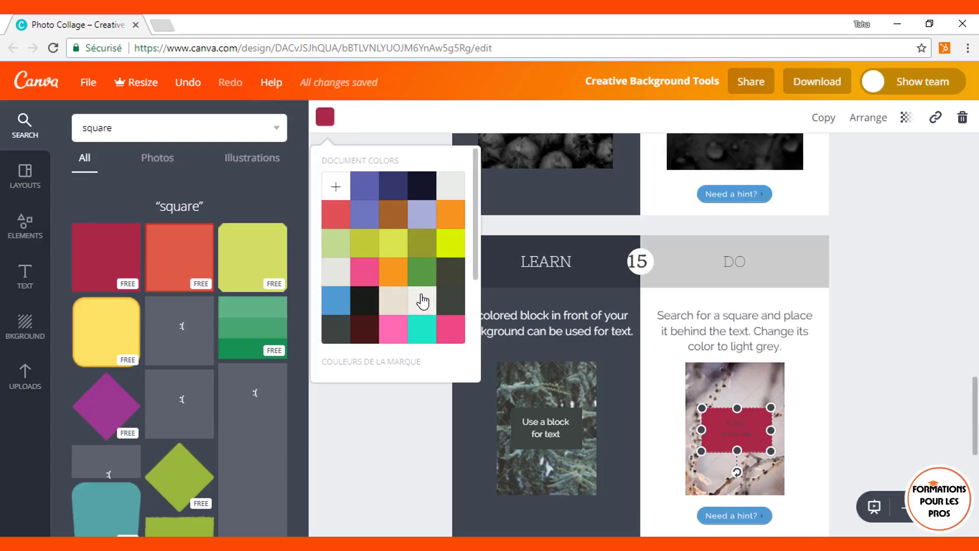
{"action": "left_click", "coordinate": [422, 301]}
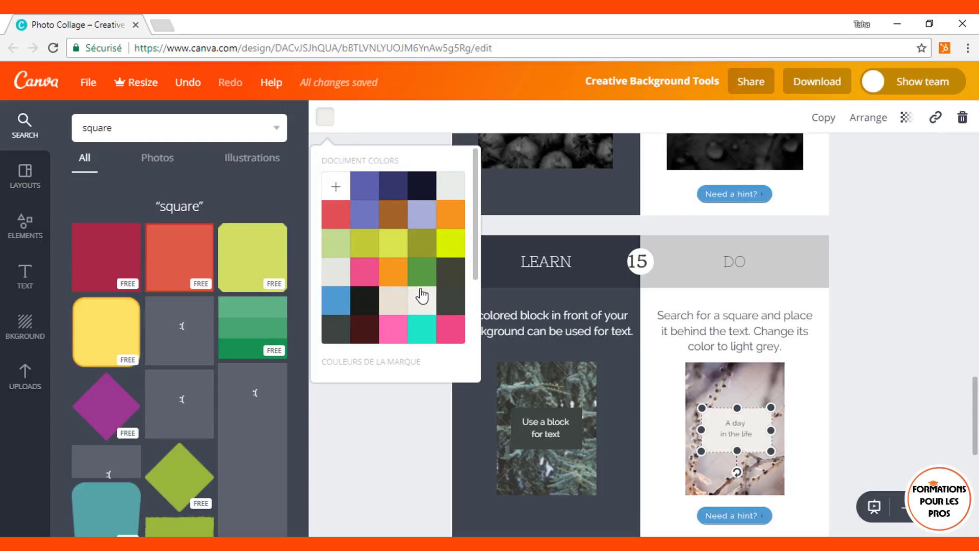